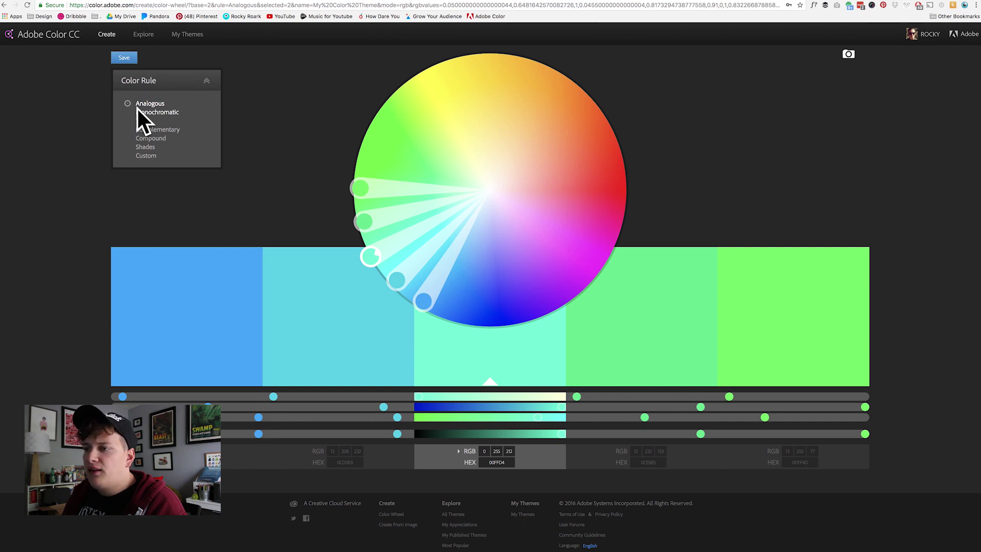
Step: Try several colour rules, settle on Shades, and drag the base colour to purple (RGB 239, 124, 255)
click(147, 115)
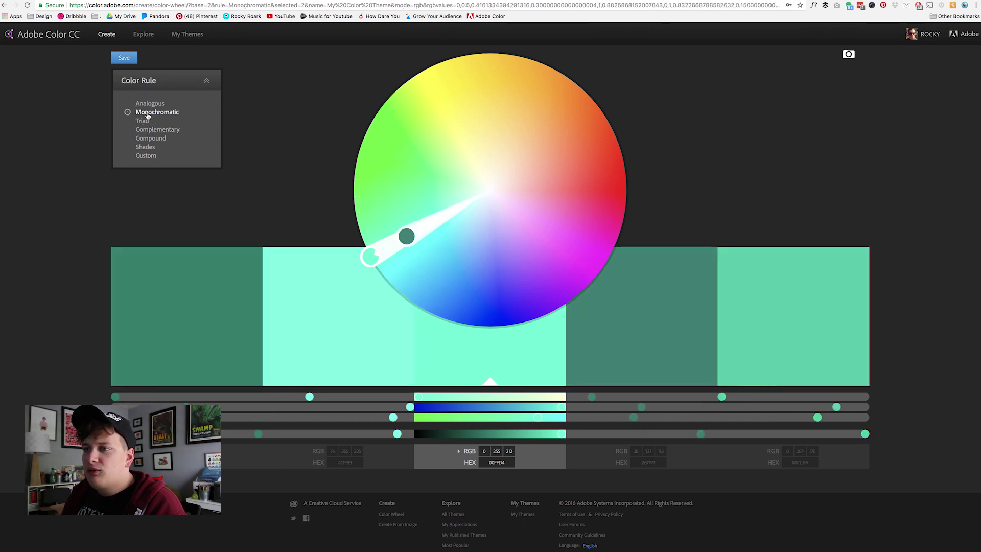
click(146, 124)
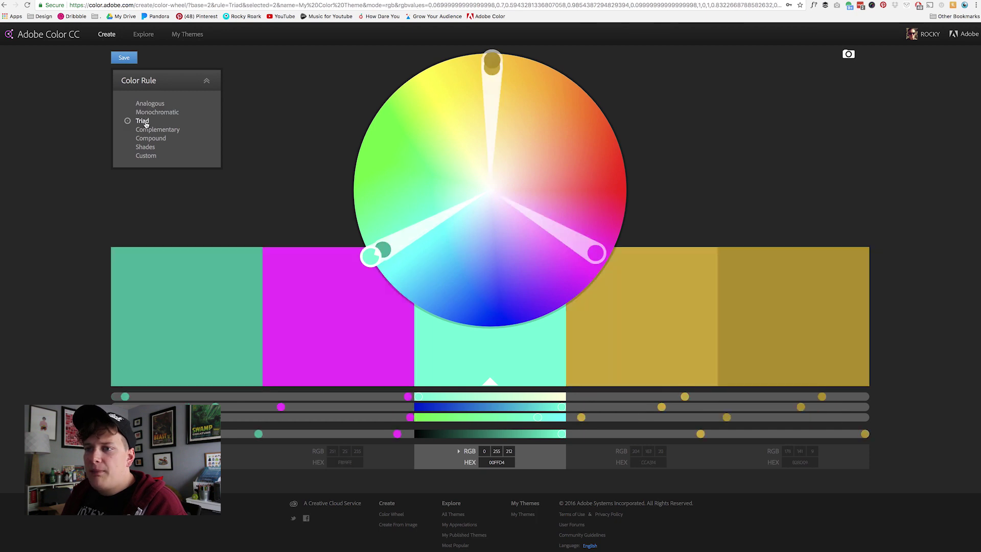
click(151, 130)
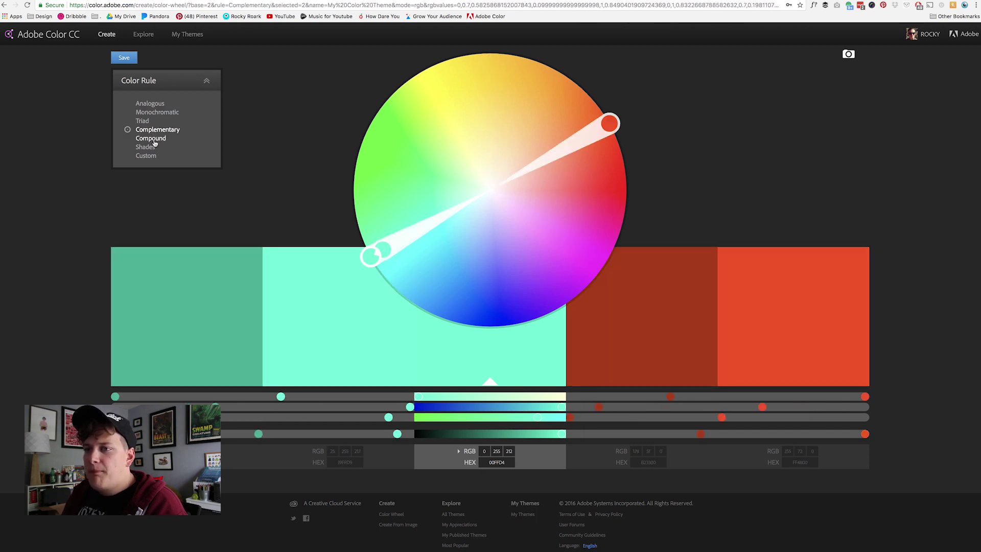
click(154, 141)
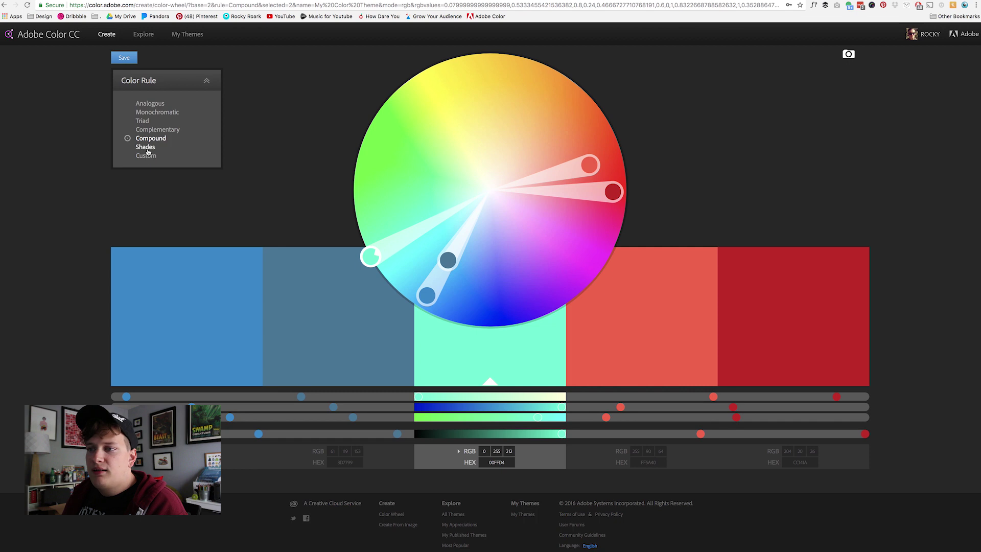
click(147, 149)
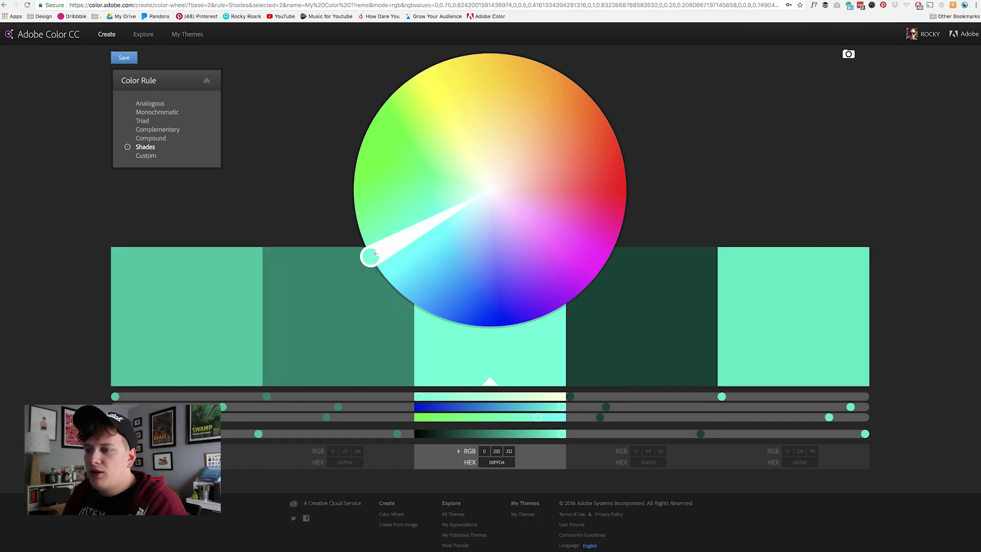
drag(375, 254, 546, 232)
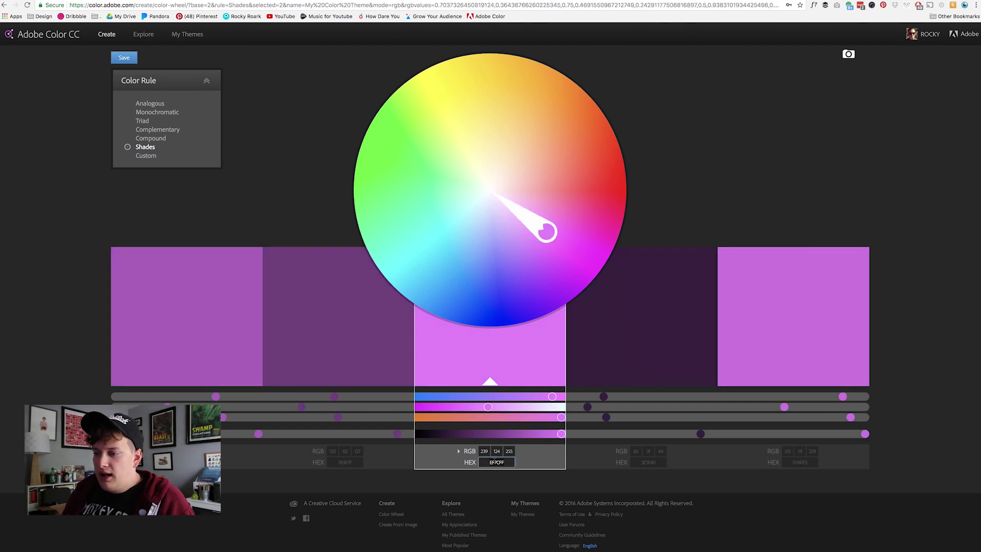
Step: Set the base colour's hex to F3568F and switch back to the Analogous rule
key(BackSpace)
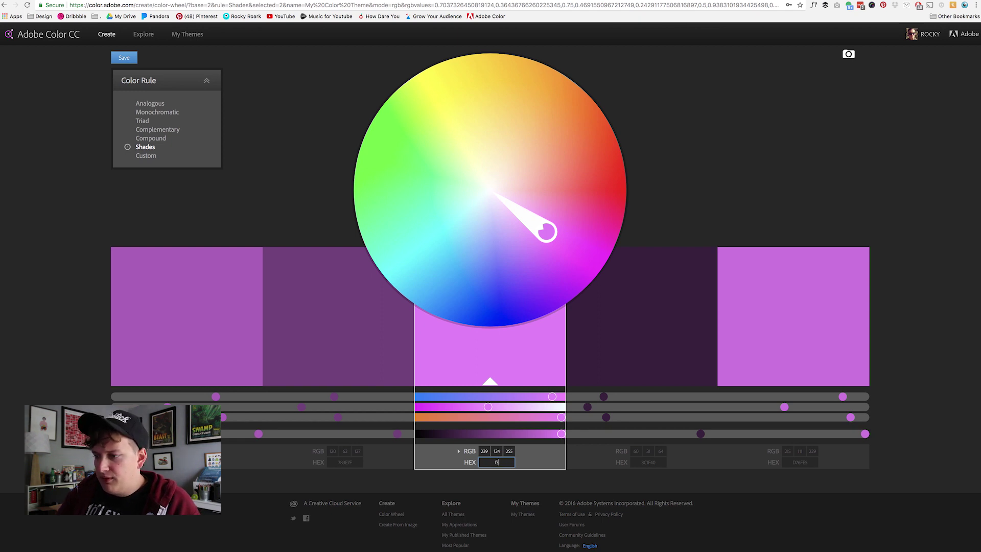
text(f356)
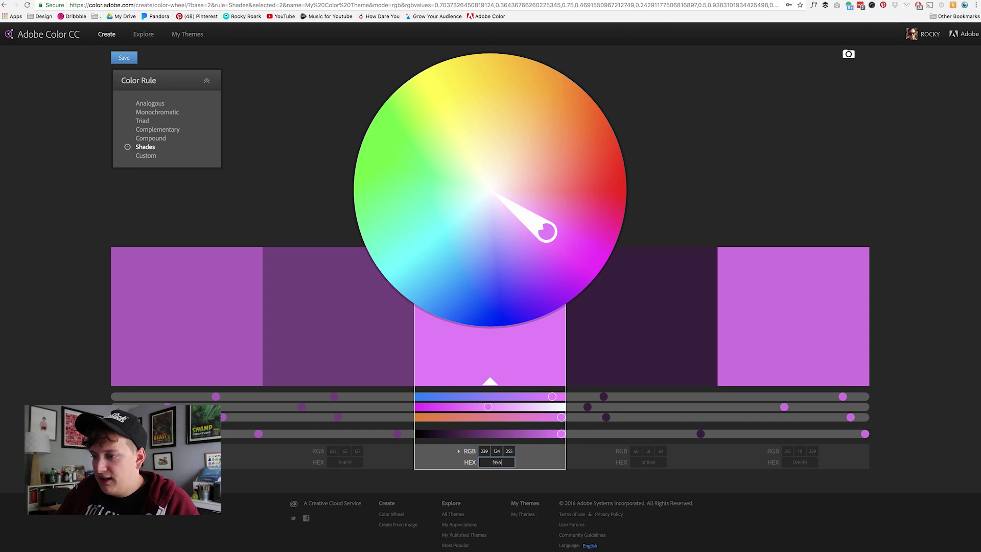
text(8)
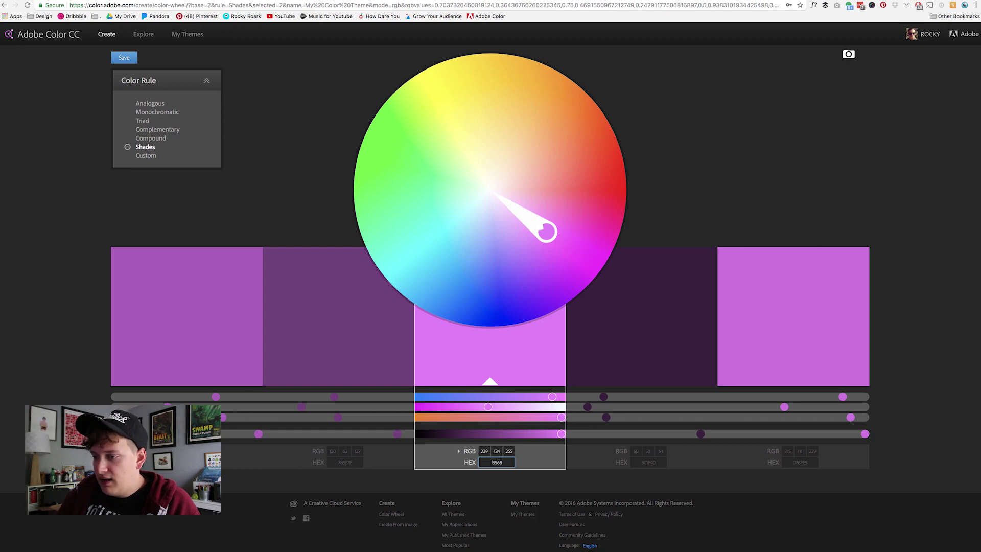
key(Return)
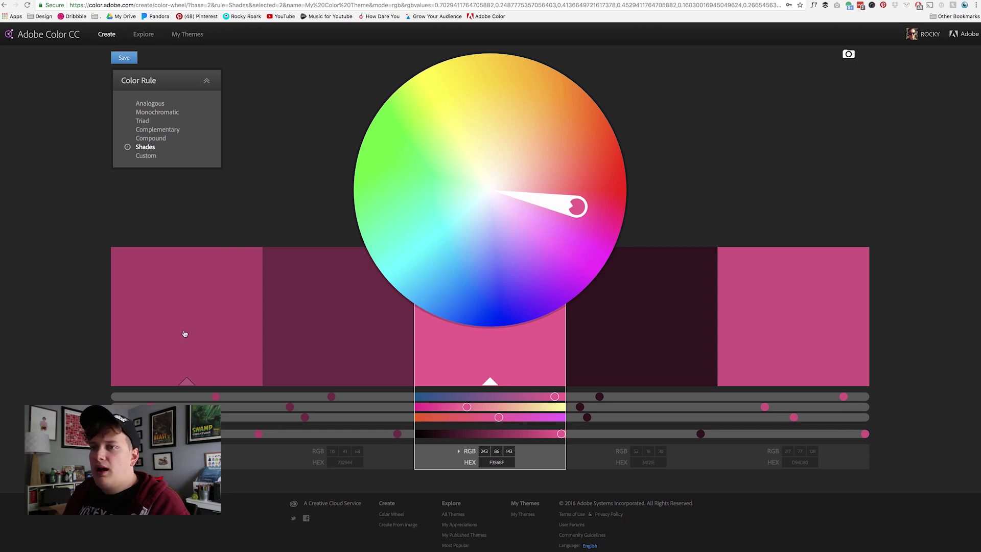
click(149, 103)
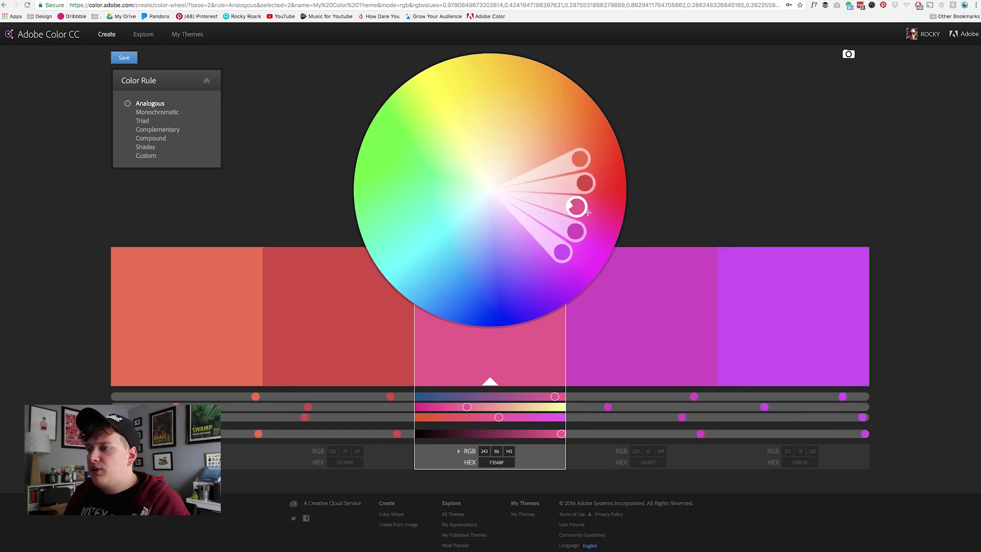
Step: Drag the base colour to aqua 49F3E6 so the analogous theme spans blue to green
drag(573, 206, 411, 244)
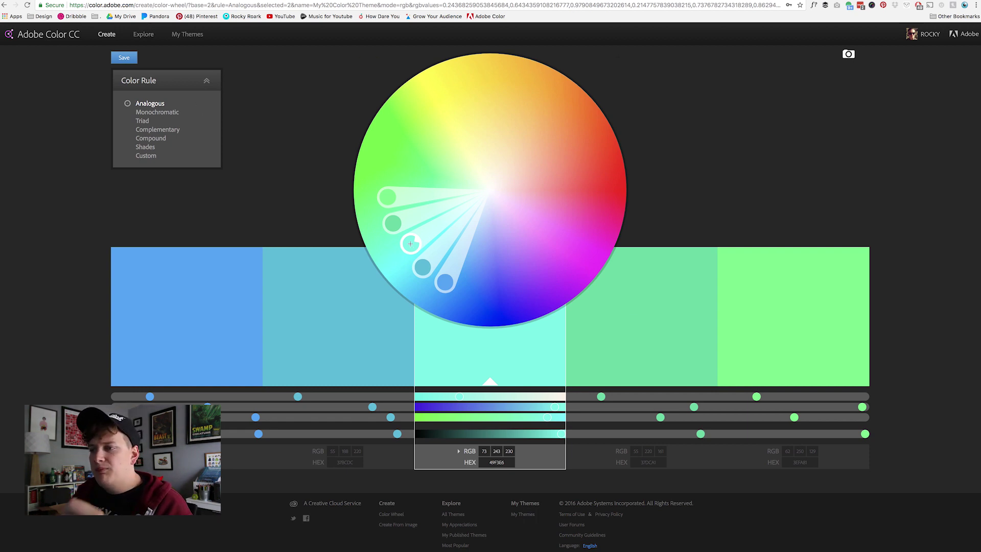
Step: Scroll the Explore gallery's Most Popular themes and open Sunset Camping's details
click(141, 35)
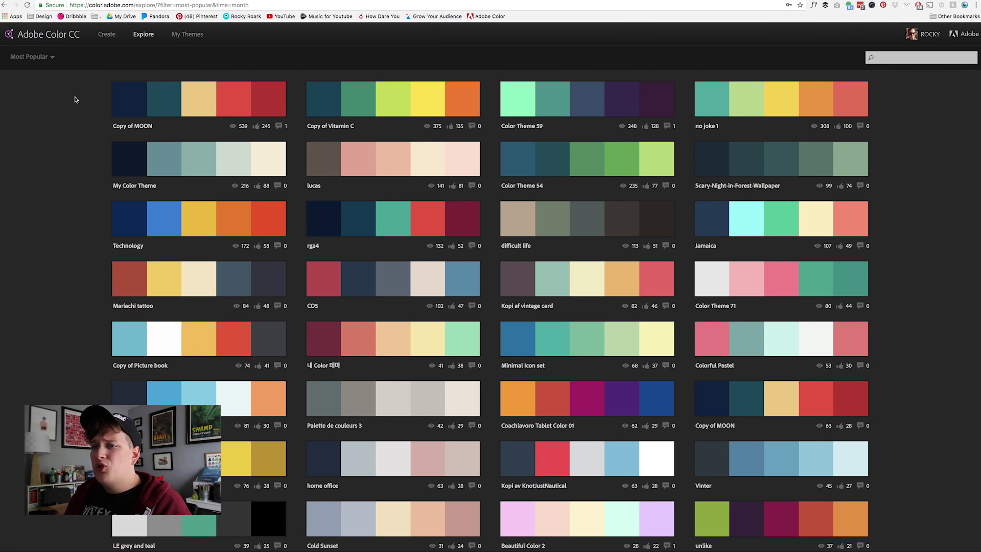
mouse_move(163, 157)
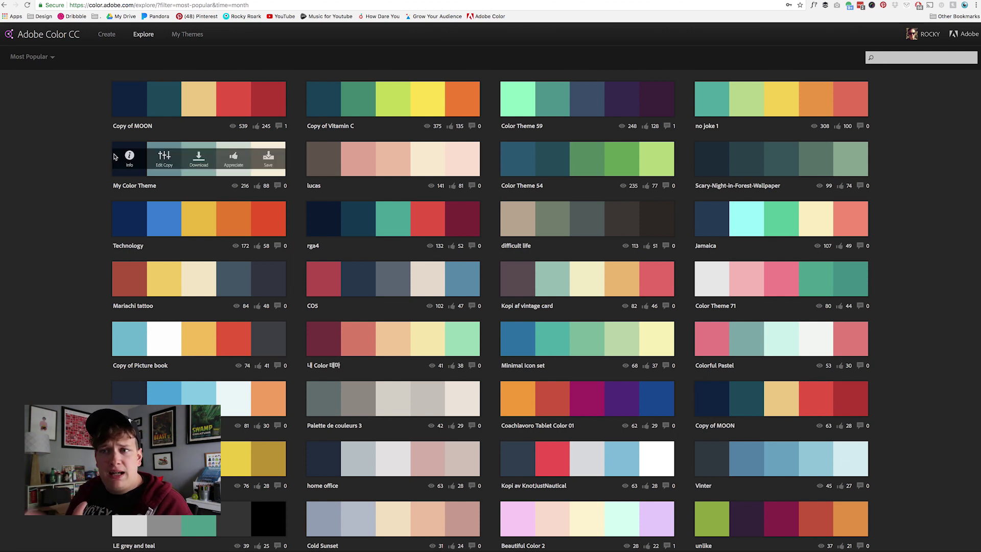
scroll(128, 157, down, 5)
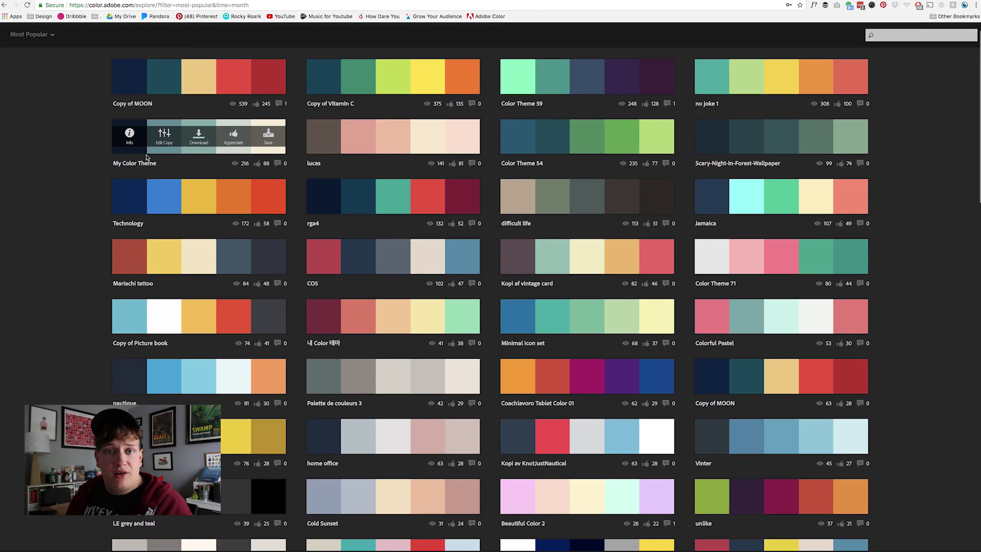
scroll(146, 157, down, 1)
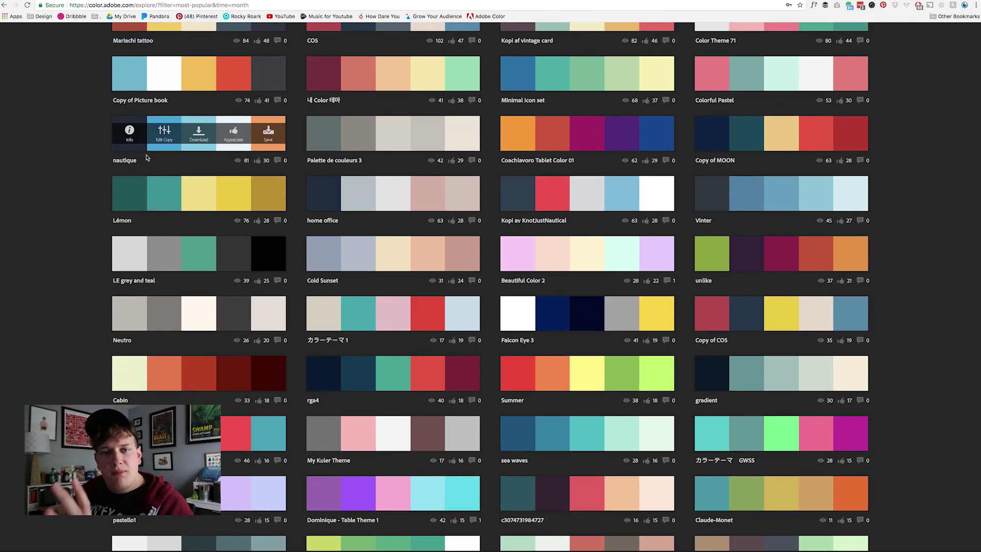
scroll(147, 157, down, 3)
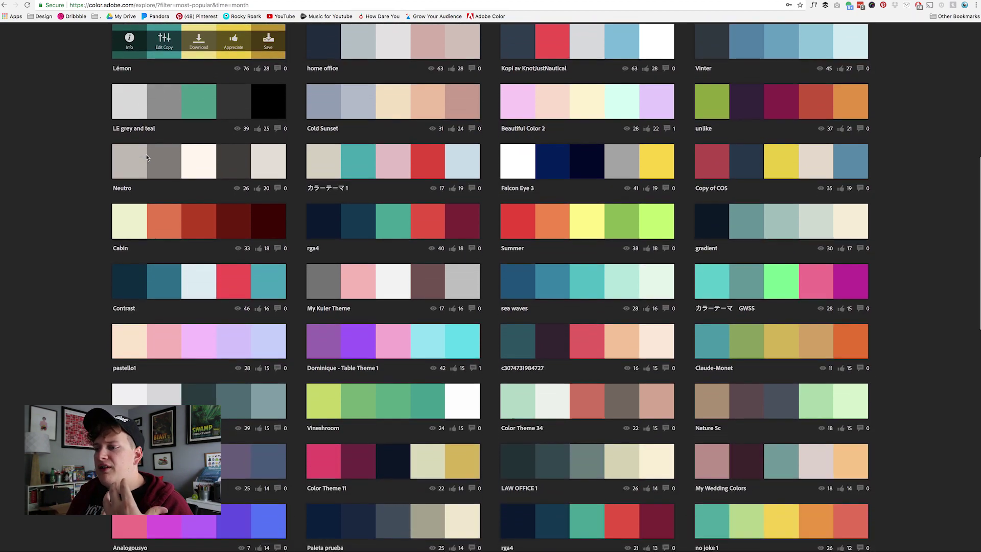
scroll(147, 158, down, 6)
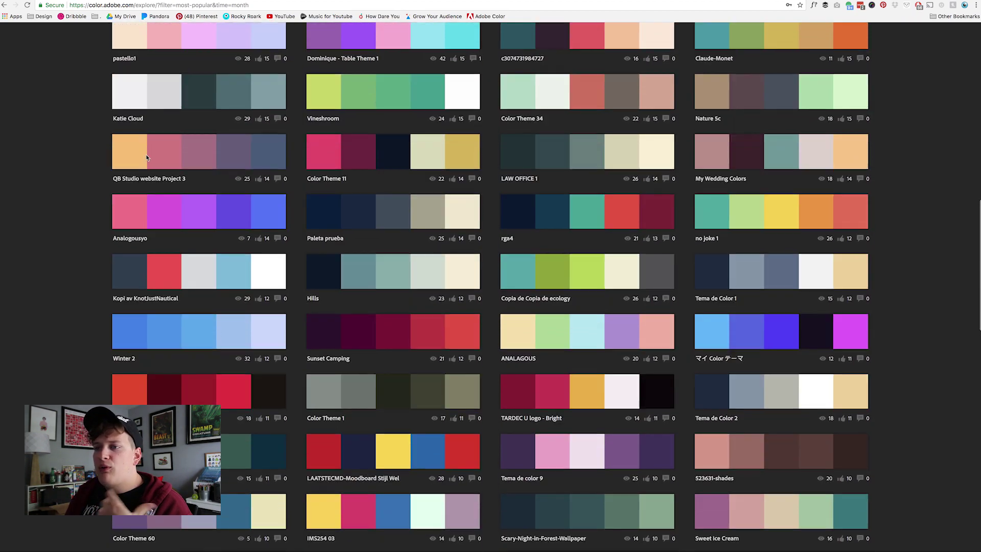
scroll(147, 157, down, 2)
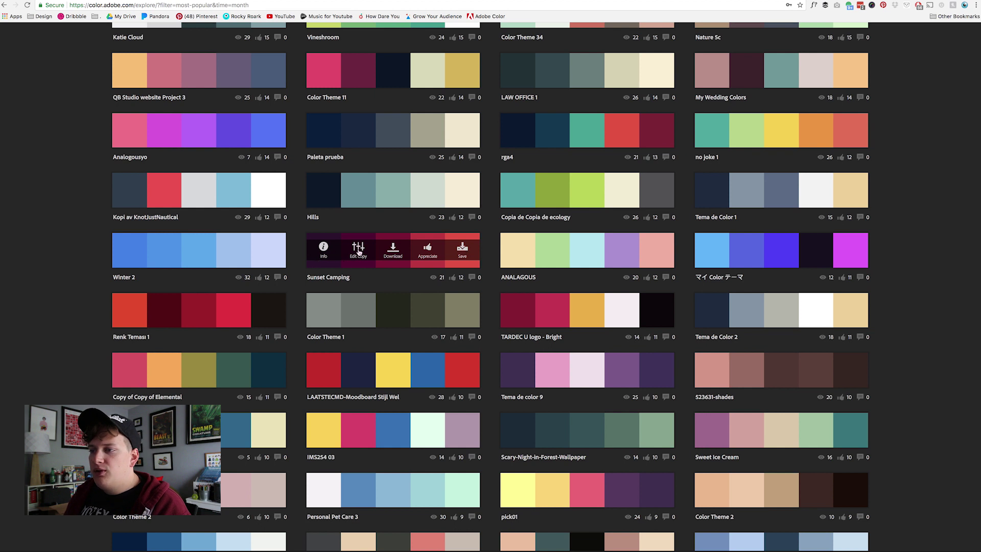
click(329, 250)
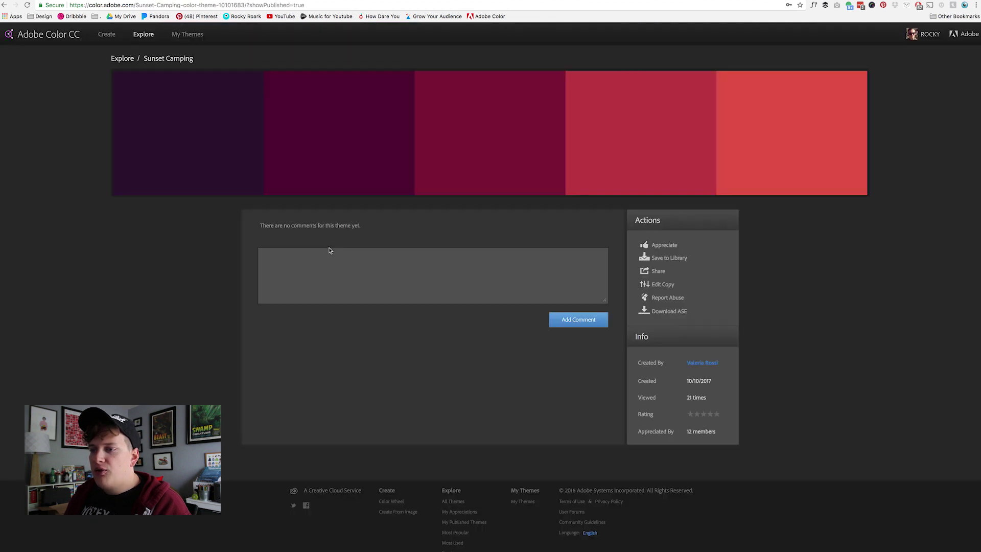
Step: Save the Sunset Camping theme to My Library and bring Illustrator forward
click(666, 261)
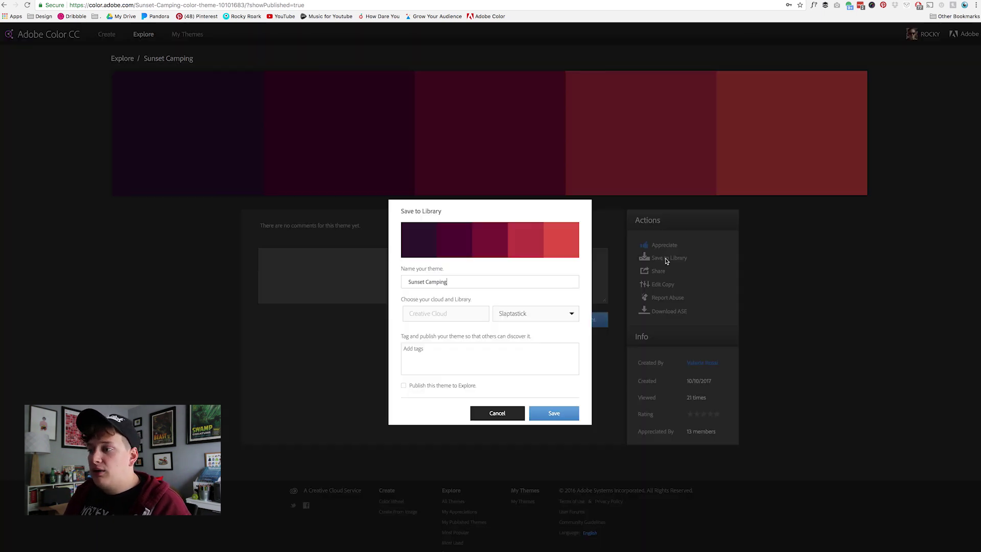
click(535, 314)
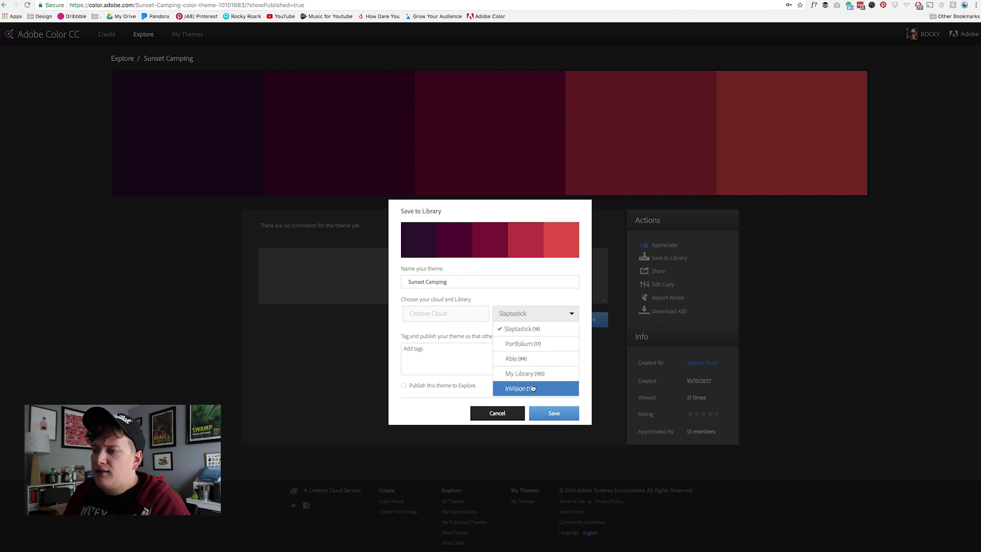
click(533, 374)
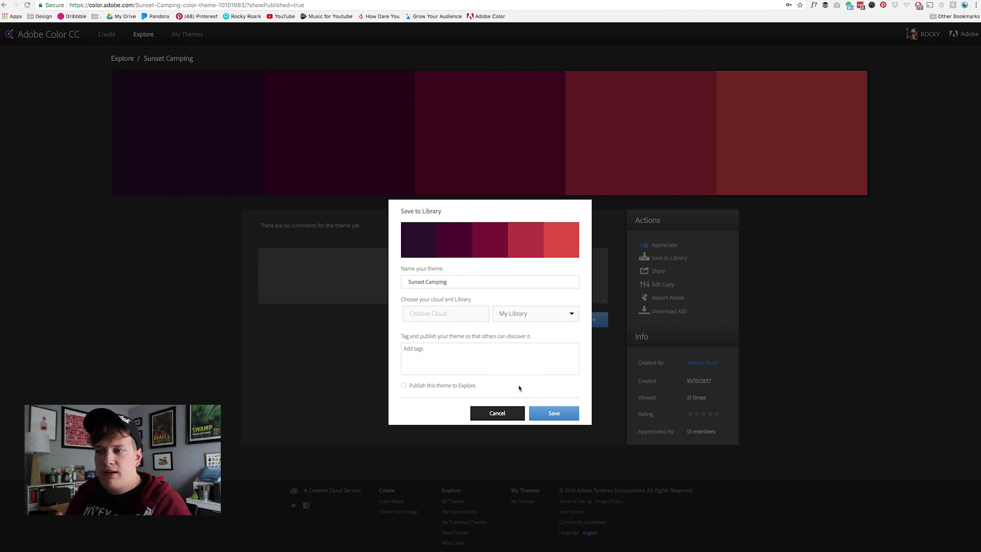
click(555, 413)
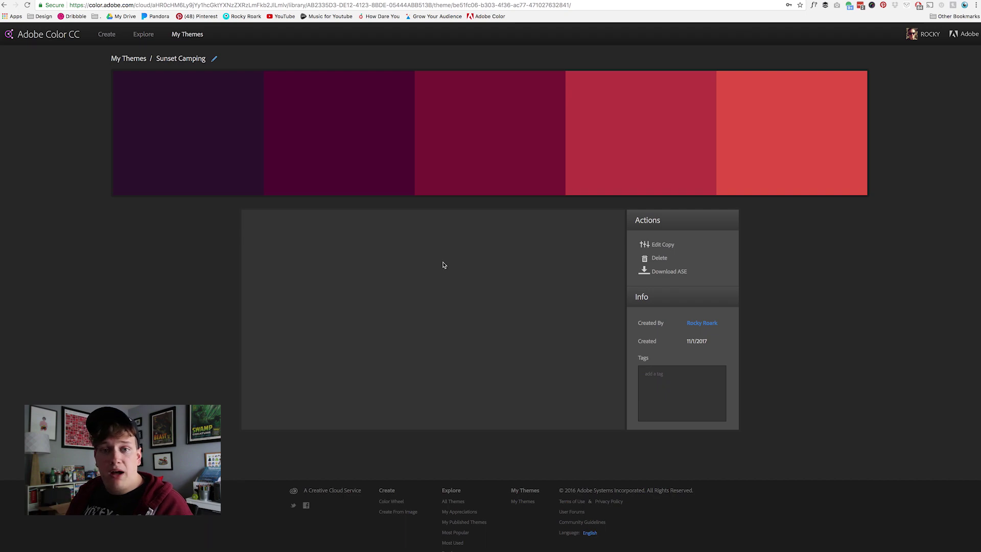
click(285, 547)
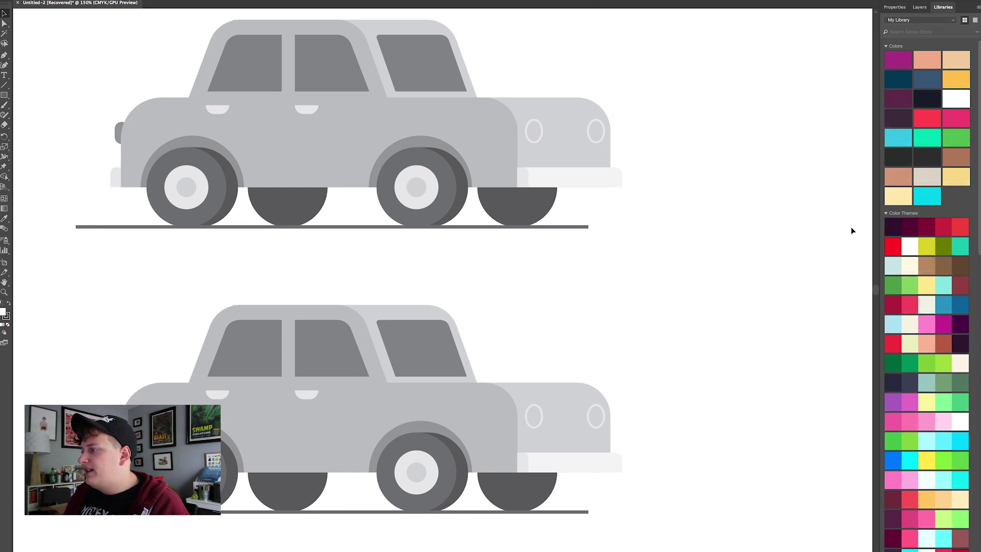
Step: Return to Chrome and go back to the colour wheel with the 49F3E6 analogous theme
click(147, 543)
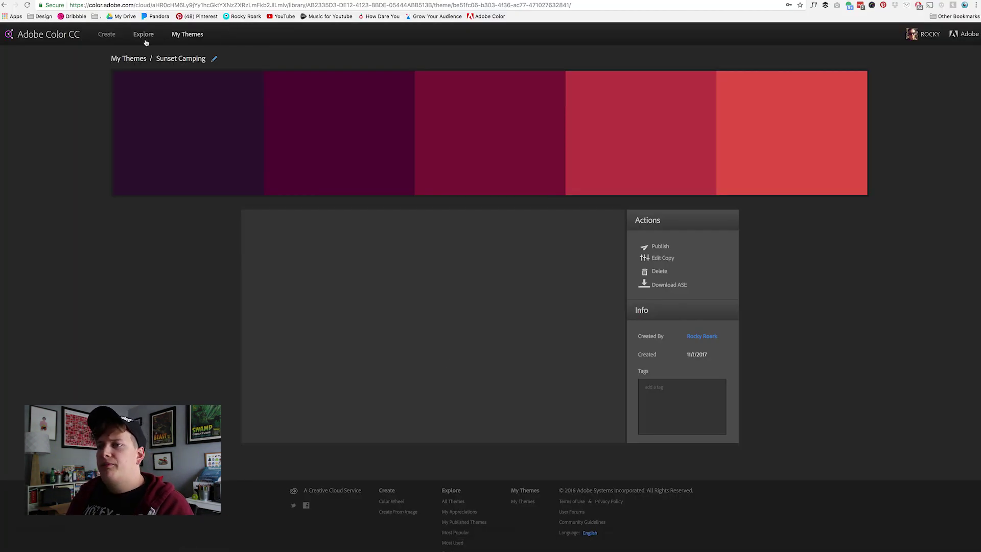
click(107, 36)
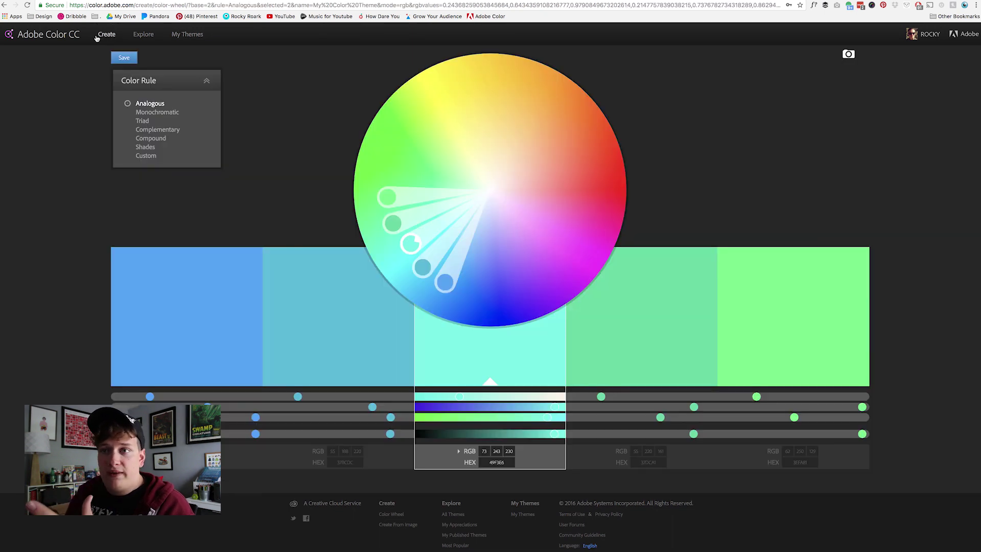
scroll(882, 109, down, 1)
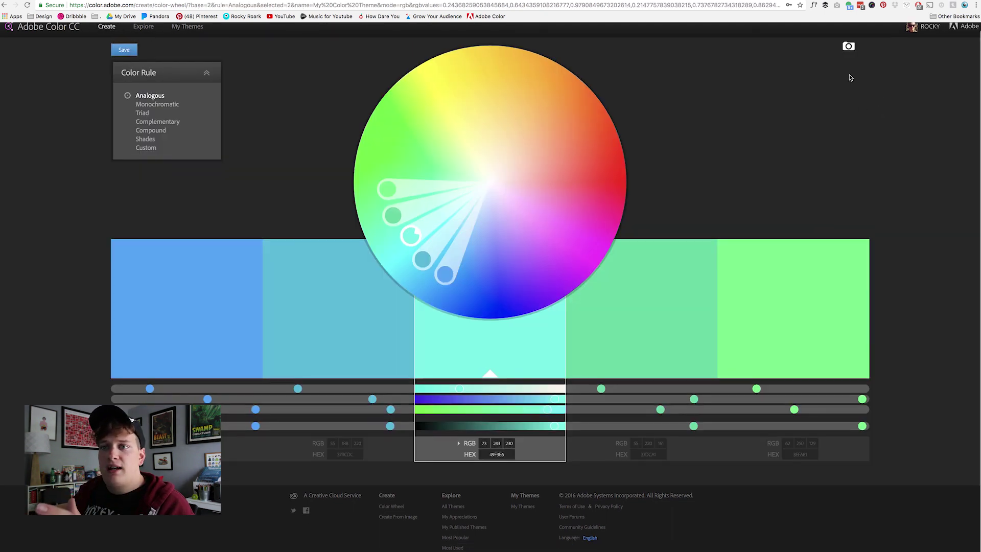
scroll(869, 92, up, 1)
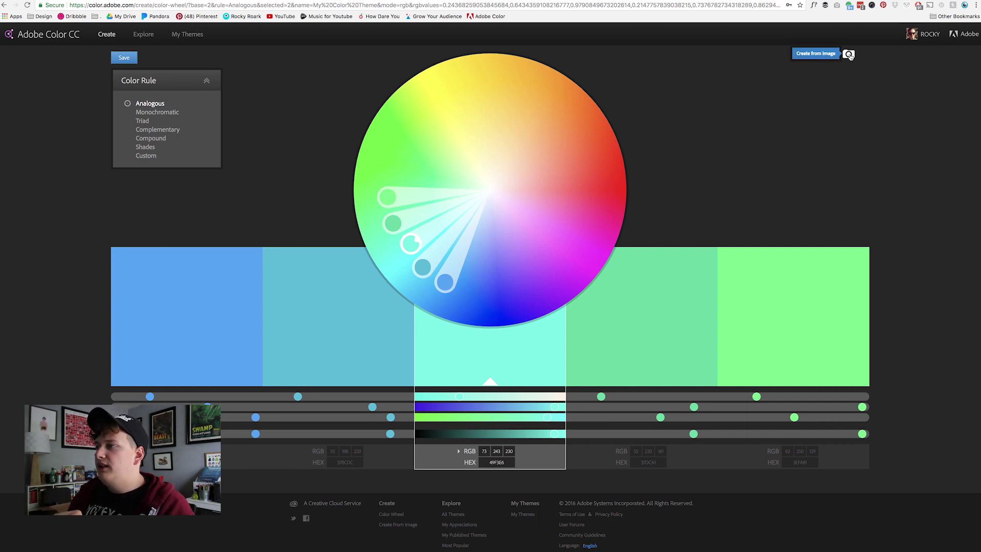
Step: Create a new theme from the Downloads photo IMG_5881.jpg
click(849, 54)
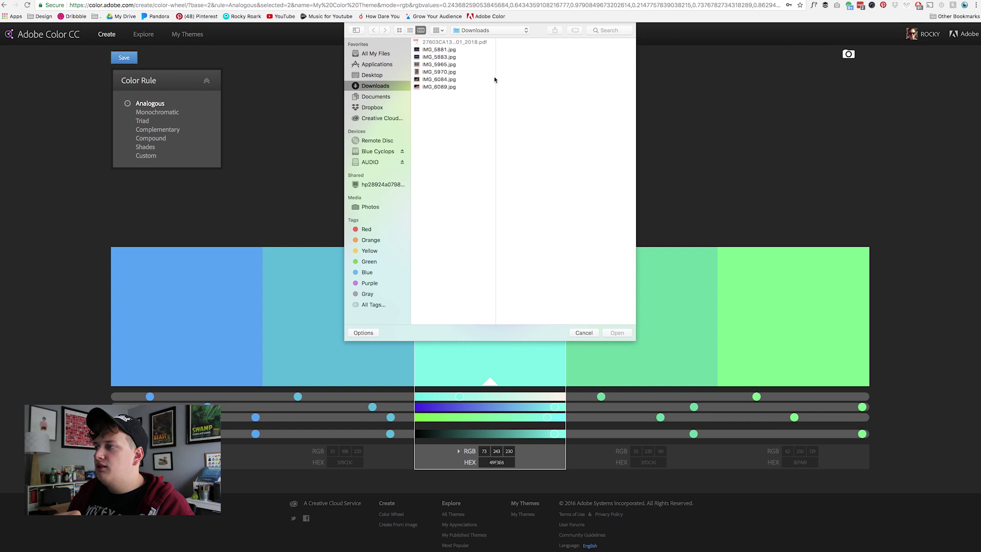
click(434, 51)
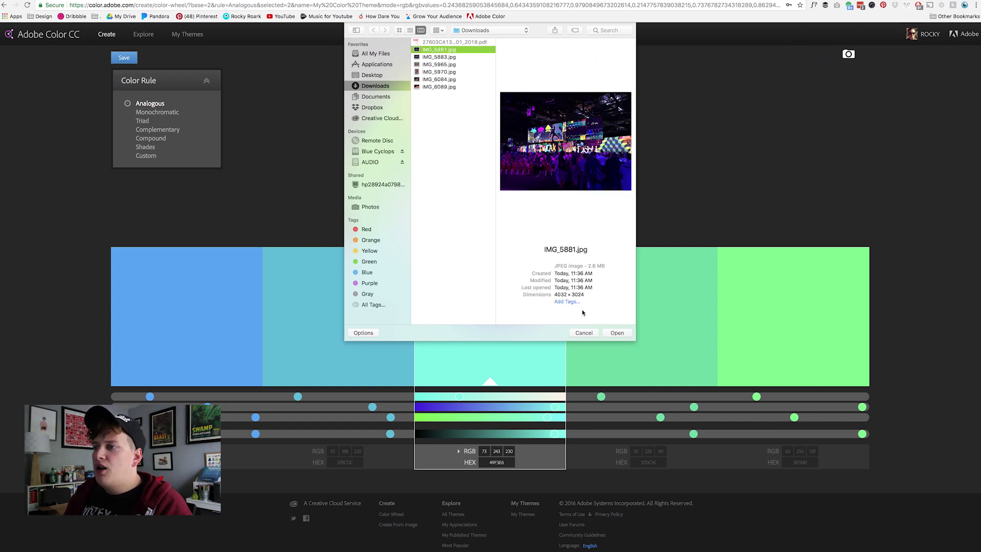
click(617, 333)
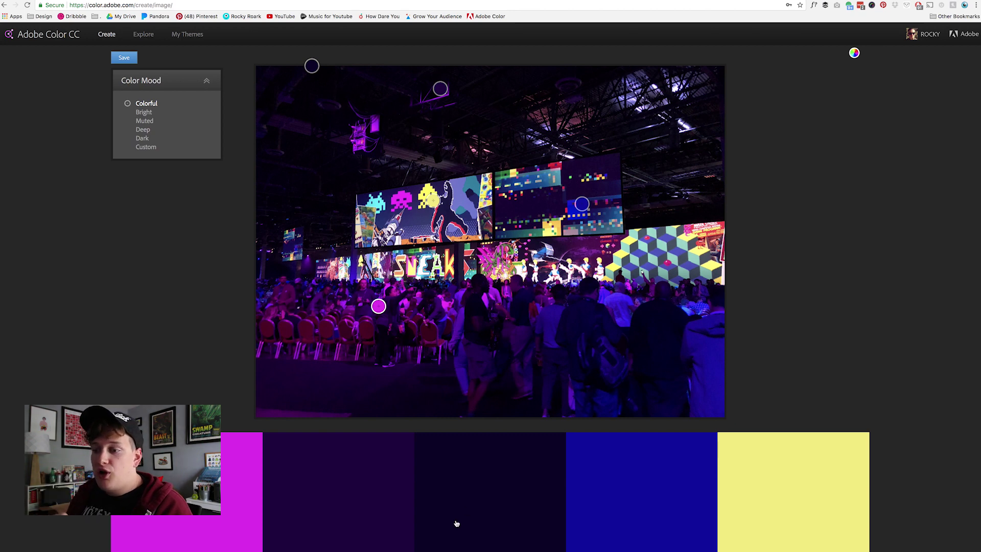
Step: Reorder the swatches to darkest, dark purple, blue, yellow, then magenta
drag(240, 491, 539, 511)
drag(642, 496, 462, 505)
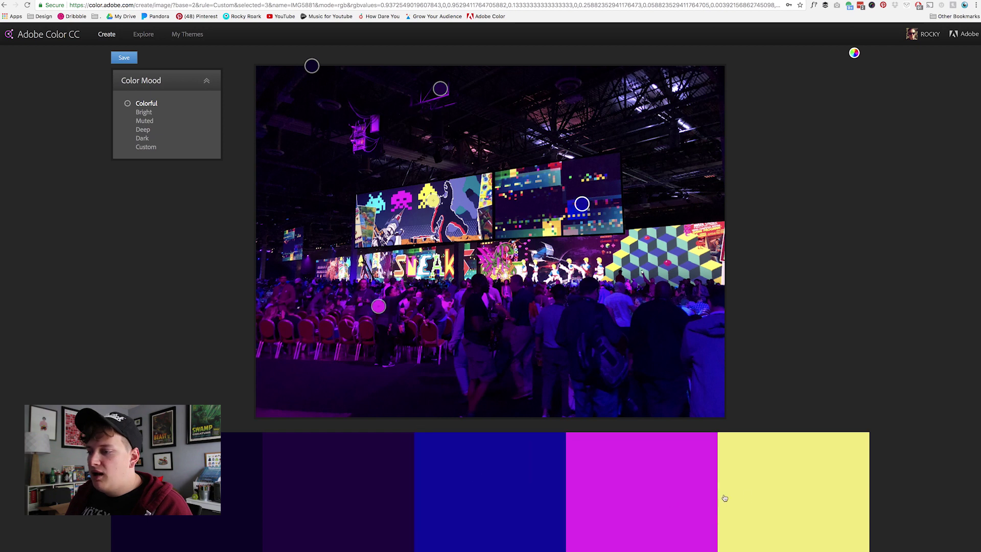
drag(622, 495, 823, 496)
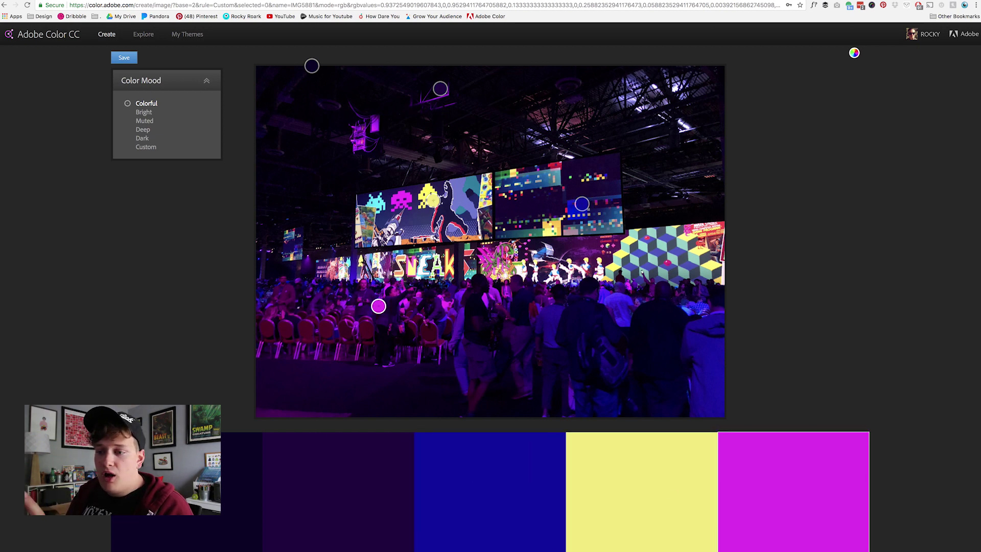
Step: Resample the blue swatch by nudging its picker on the photo's screen panel
click(243, 460)
click(440, 496)
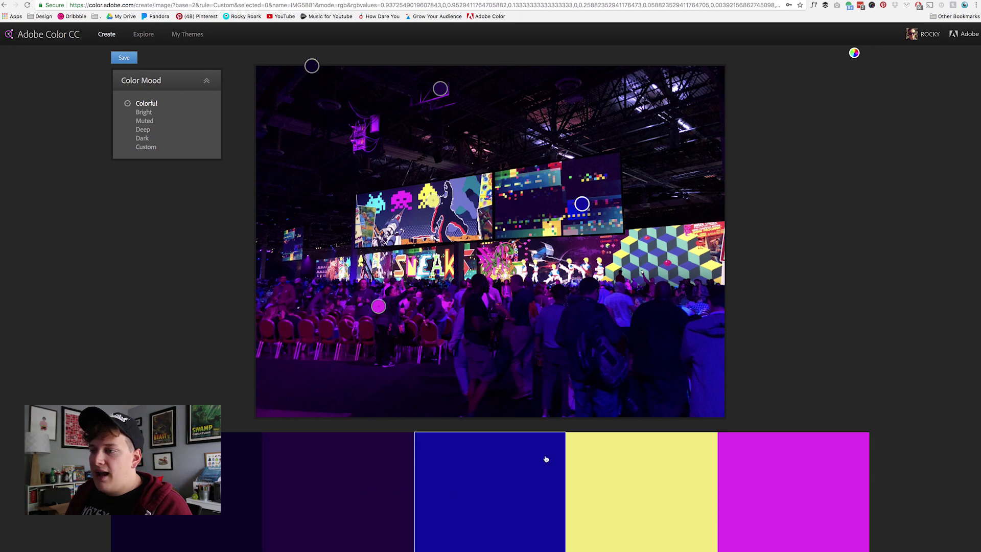
mouse_move(581, 203)
mouse_down()
mouse_move(569, 206)
mouse_move(580, 199)
mouse_move(658, 252)
mouse_move(598, 247)
mouse_move(596, 209)
mouse_move(576, 210)
mouse_up()
click(395, 502)
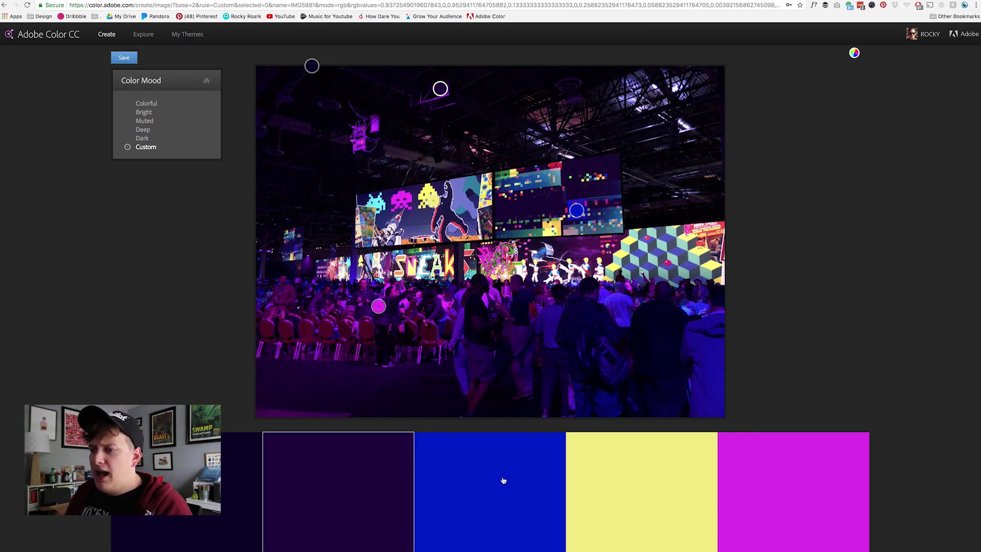
Step: Resample cyan from the screen, swap it with blue, and resample the last swatch as pink-red
drag(440, 88, 374, 202)
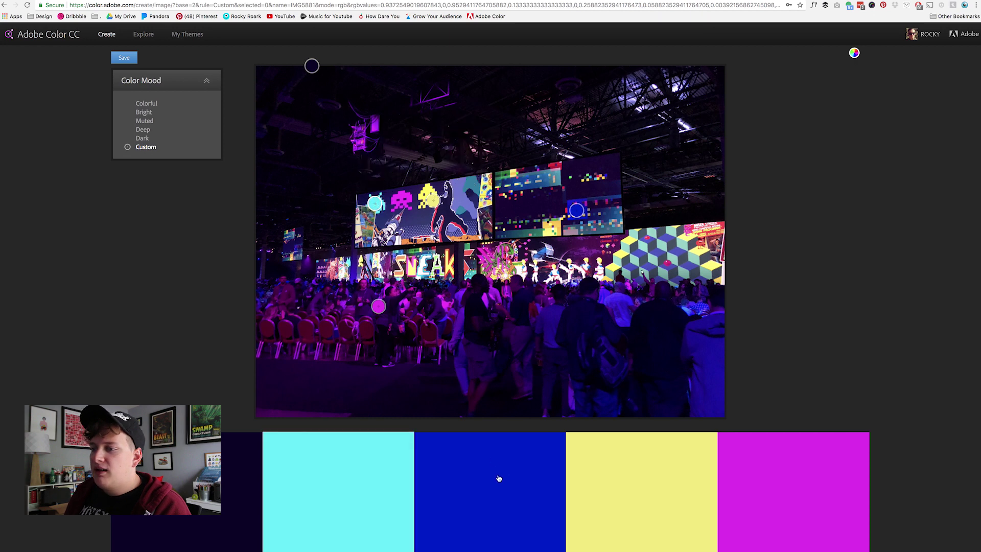
drag(499, 477, 312, 470)
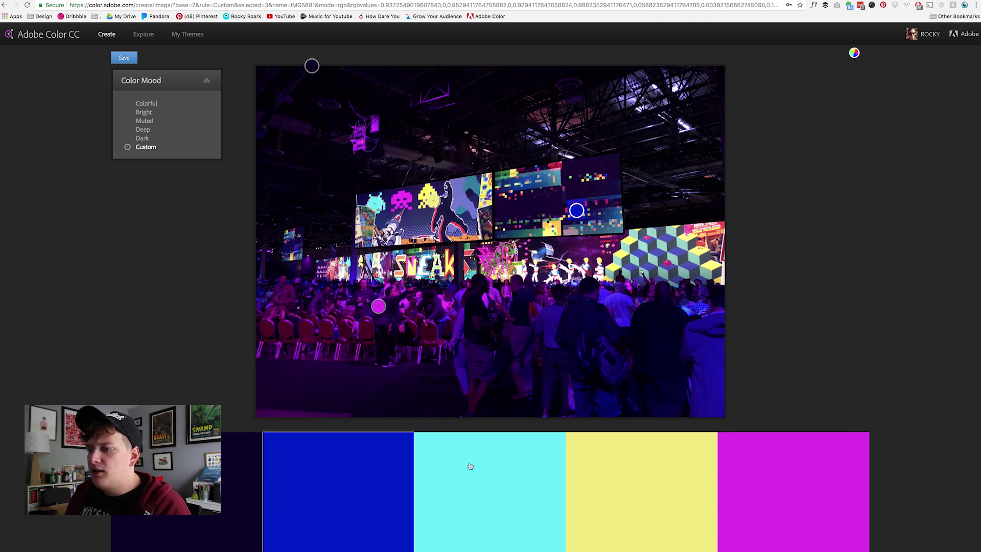
click(778, 480)
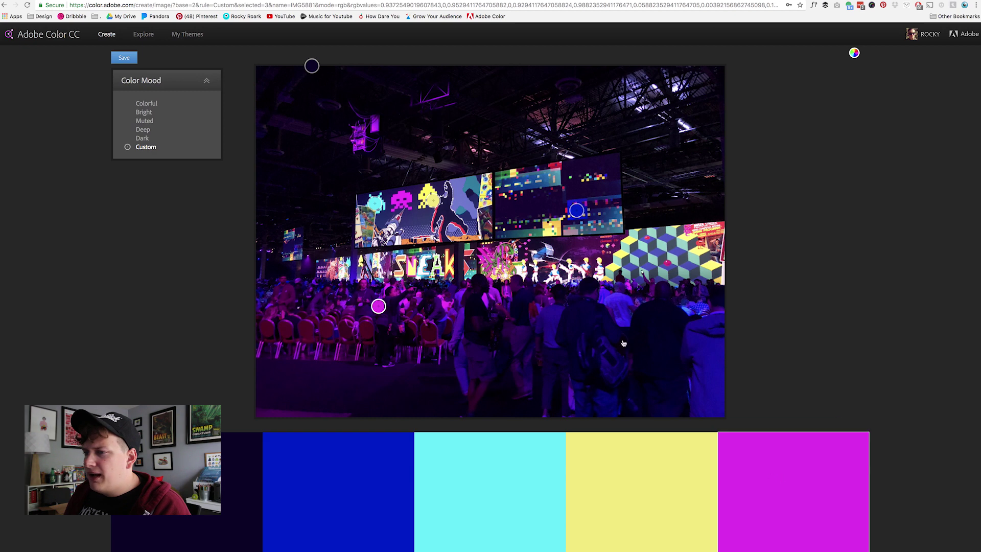
drag(379, 306, 648, 236)
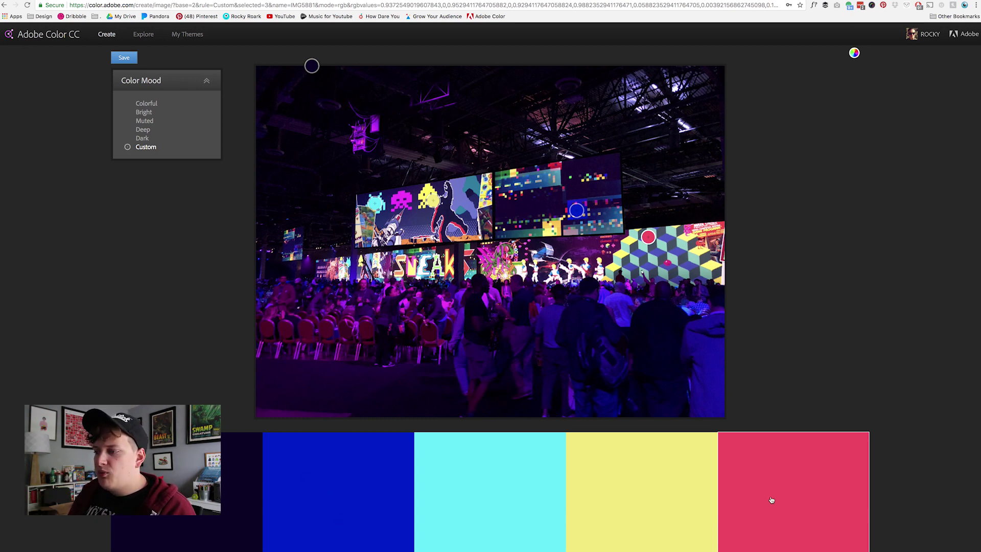
scroll(726, 502, down, 4)
scroll(725, 502, up, 4)
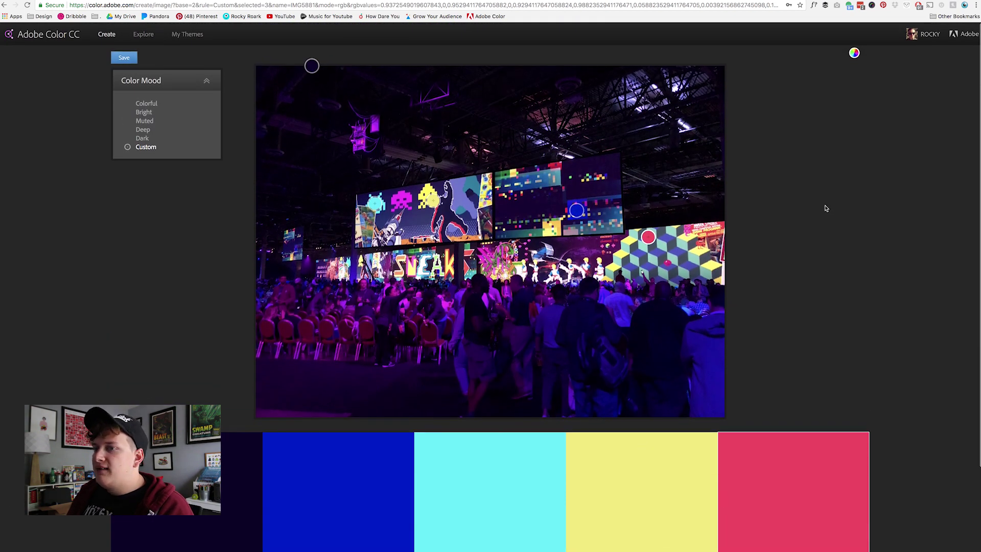
scroll(827, 209, down, 1)
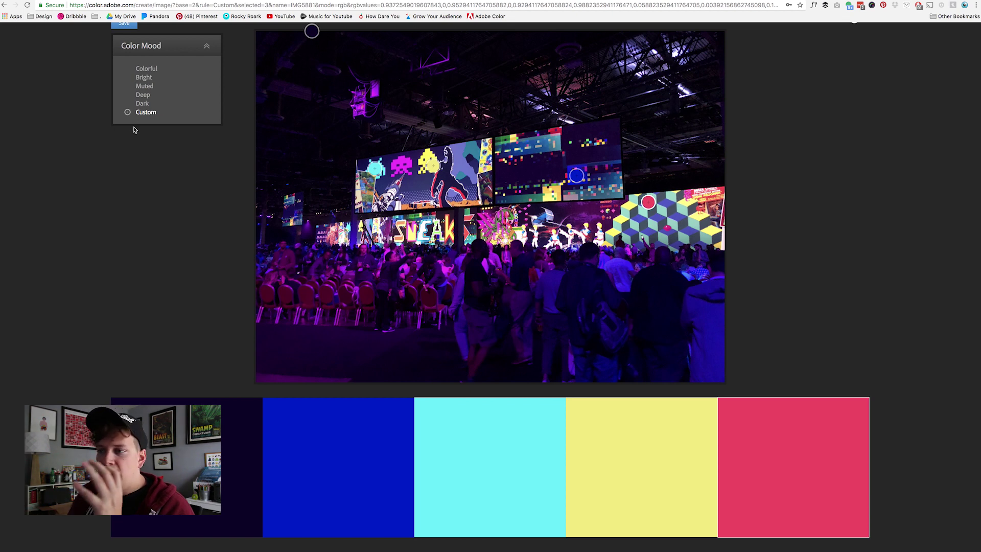
scroll(134, 130, up, 1)
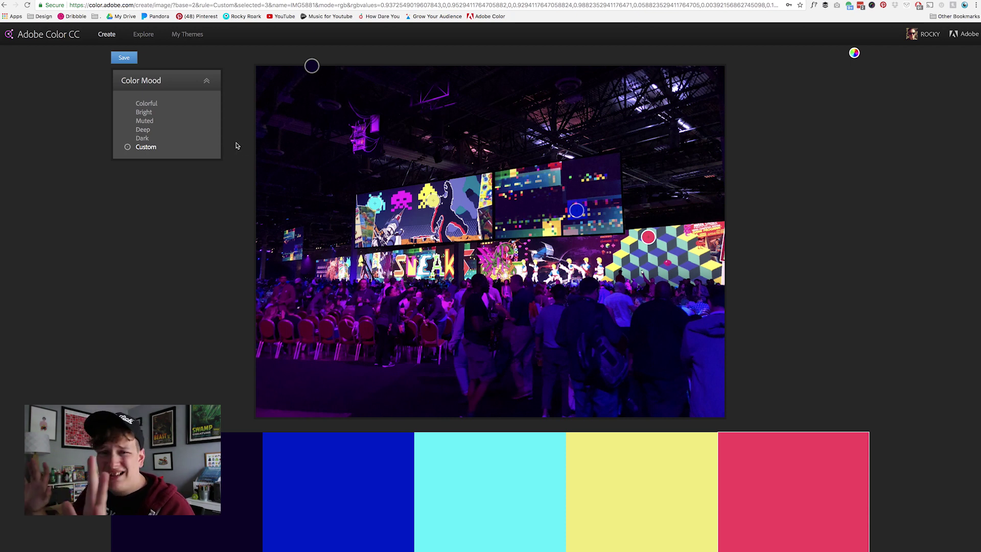
click(125, 57)
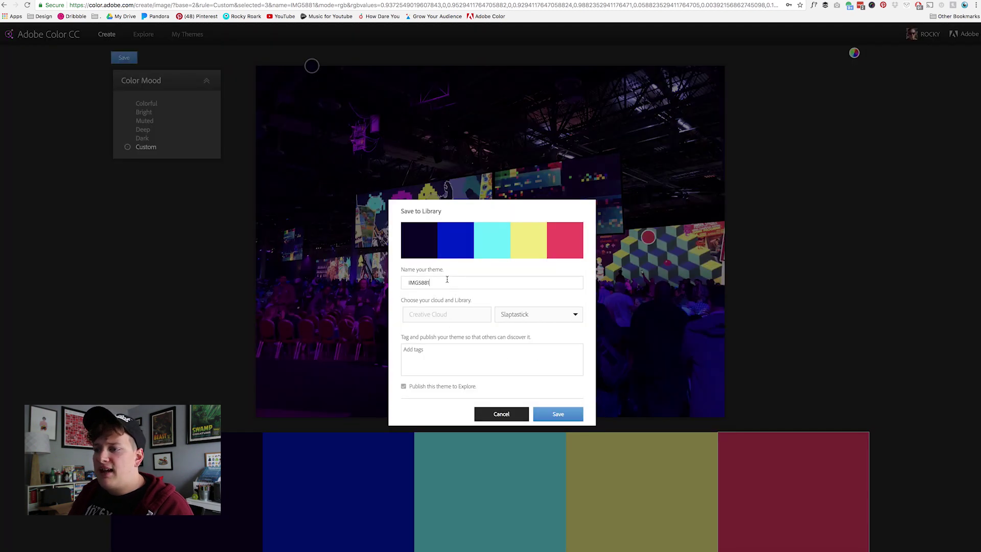
click(543, 313)
click(537, 374)
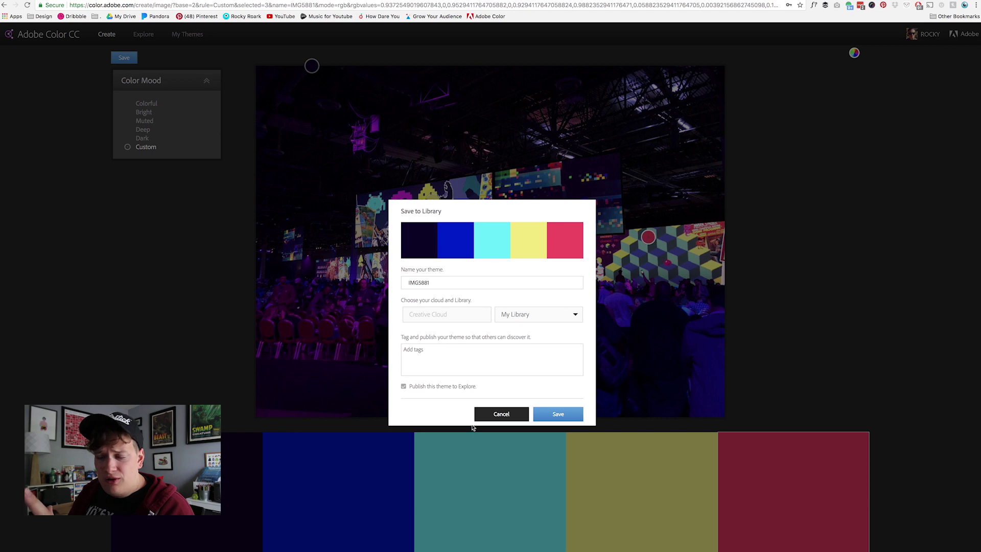
click(496, 415)
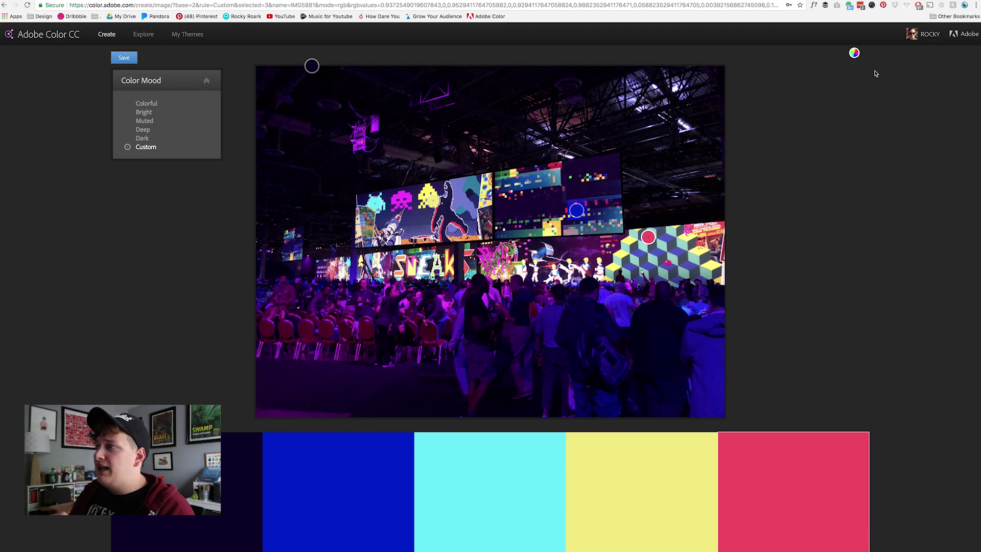
click(854, 54)
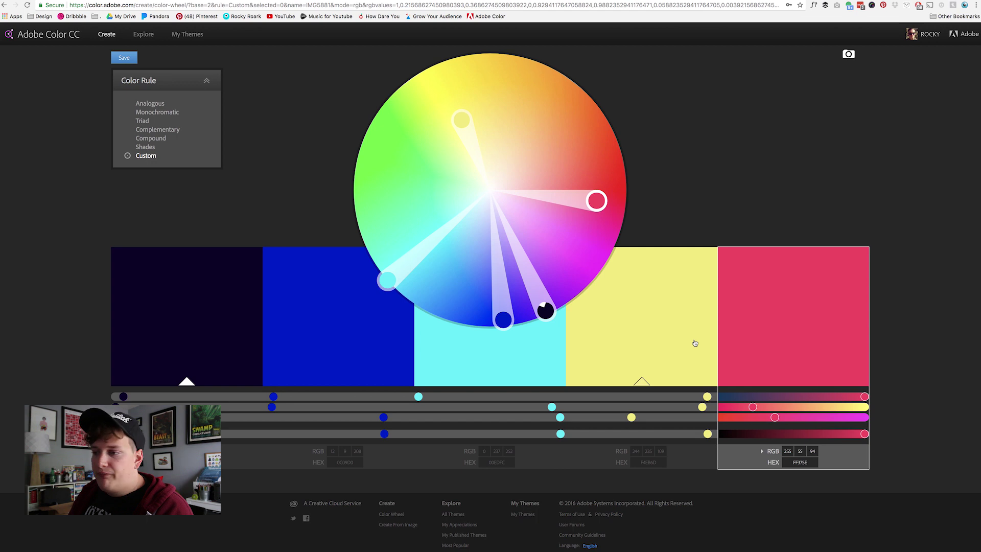
Step: Shift the first swatch toward blue and lower its red to zero for a deeper navy
click(231, 336)
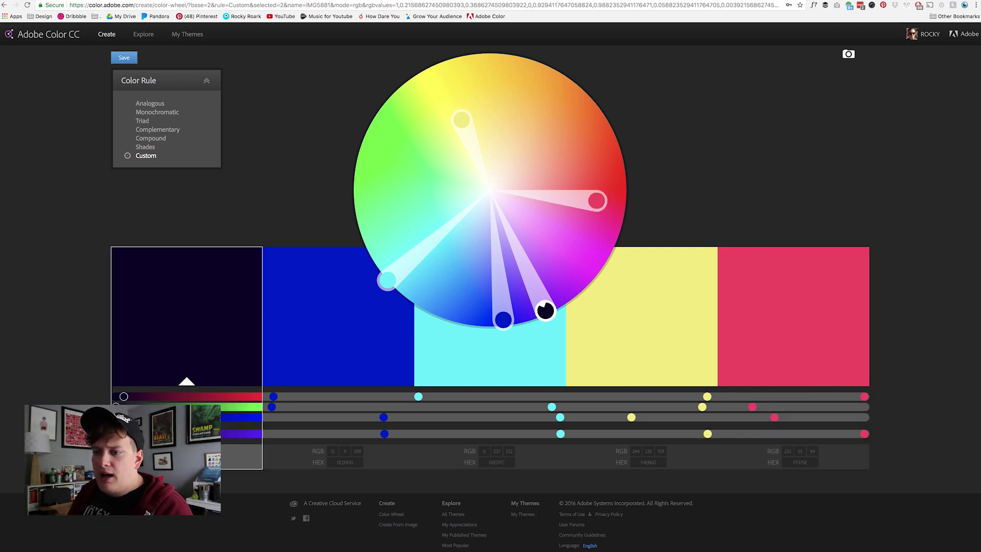
scroll(171, 316, down, 1)
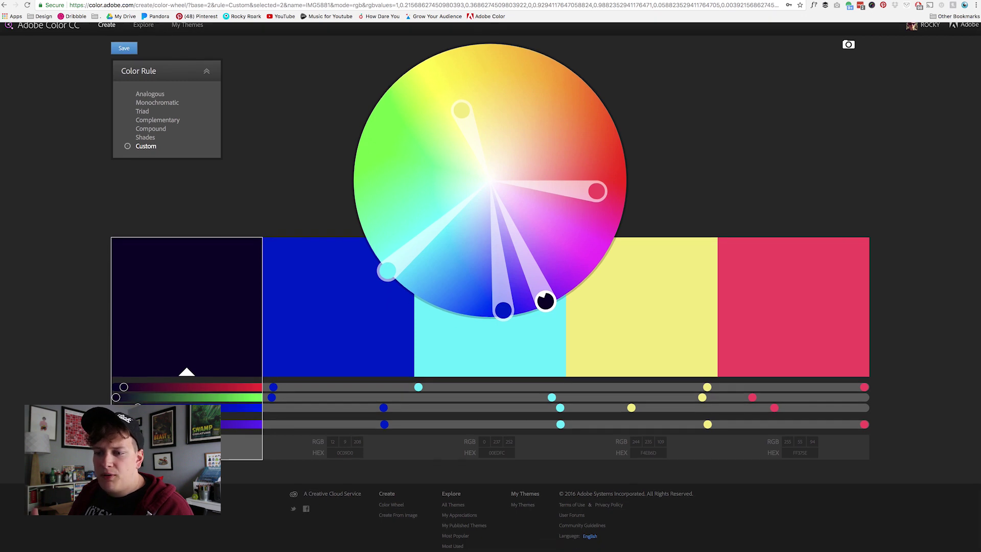
drag(546, 301, 531, 308)
drag(123, 389, 115, 390)
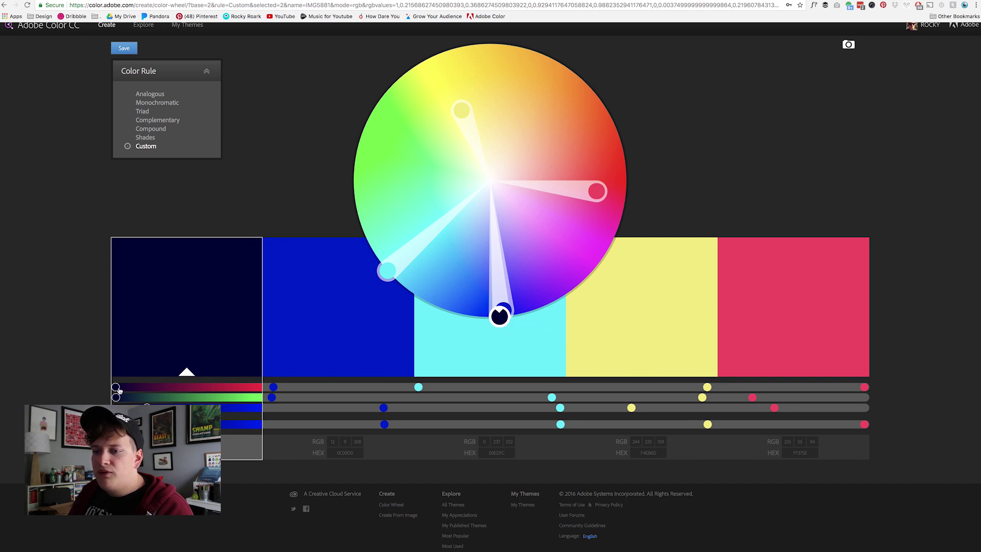
drag(147, 408, 140, 408)
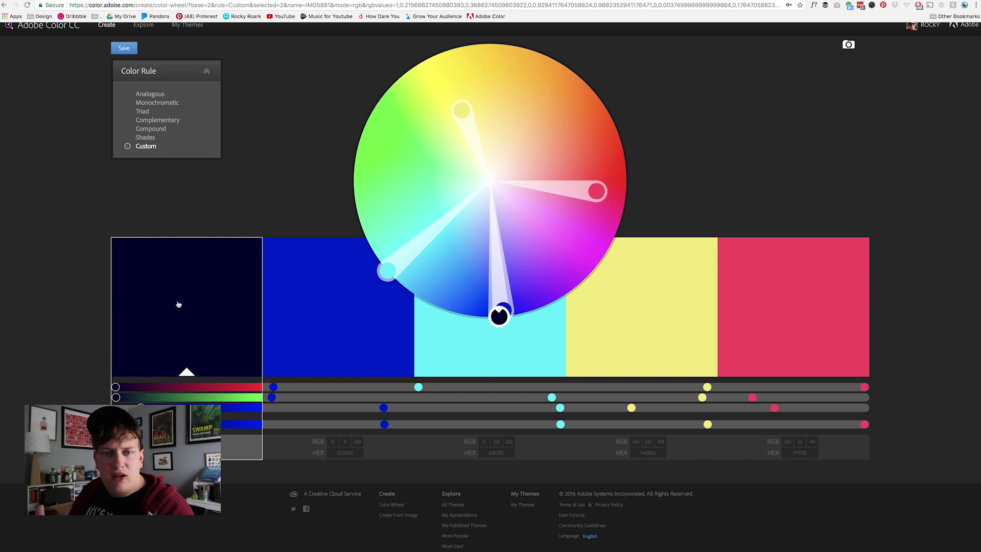
Step: Raise the cyan swatch's green value to 235
click(508, 355)
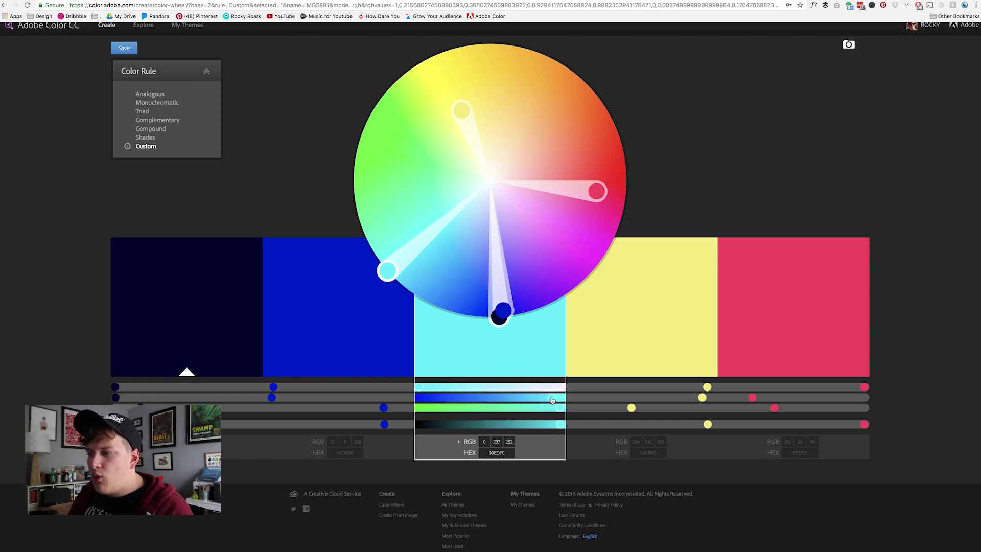
drag(552, 399, 567, 414)
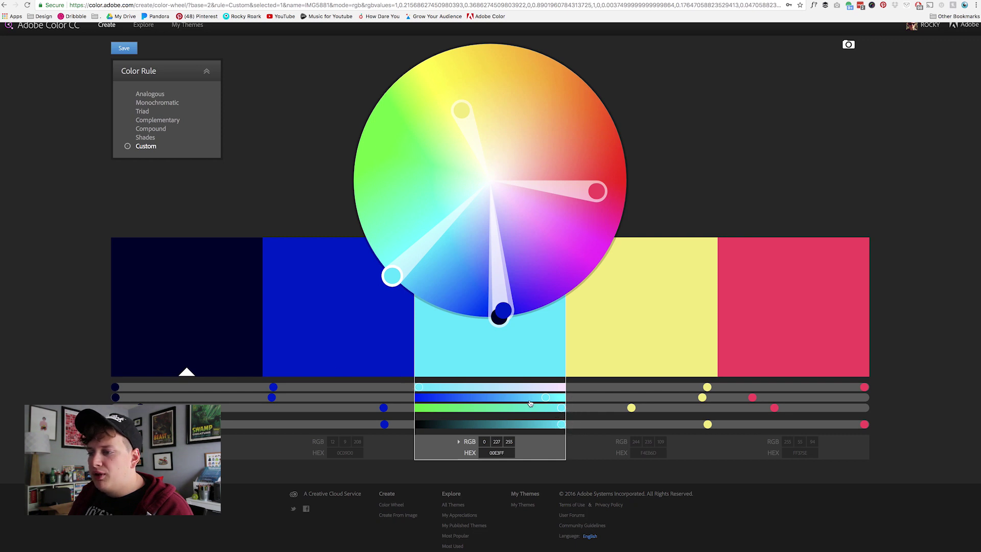
drag(546, 397, 550, 398)
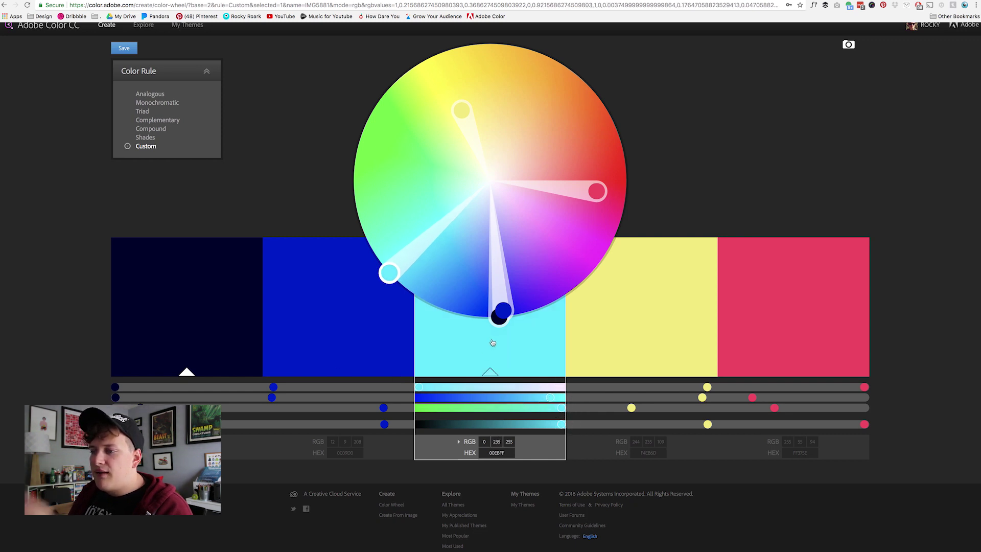
Step: Adjust the yellow swatch to FFF555, red at 255 with less blue
click(641, 330)
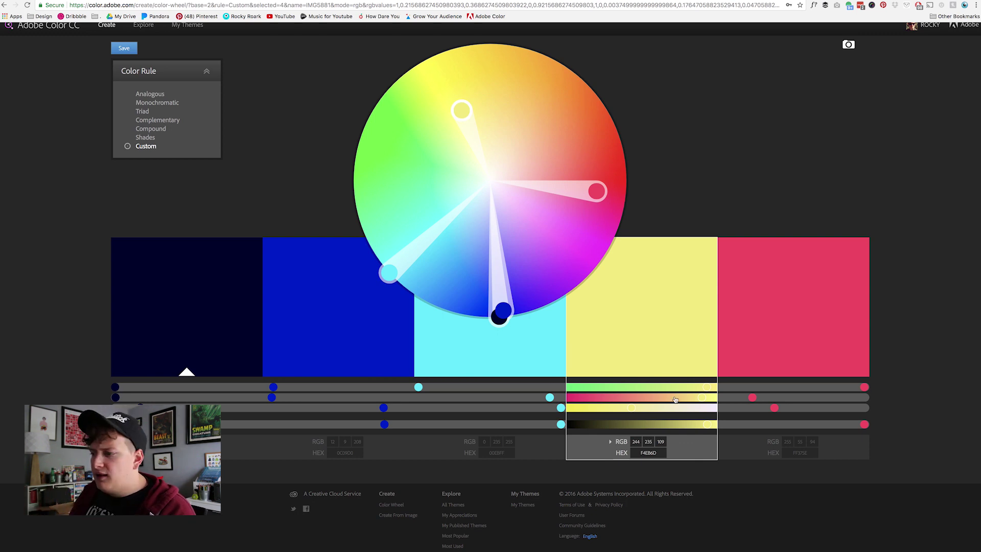
mouse_move(707, 388)
mouse_down()
mouse_move(702, 403)
mouse_move(710, 398)
mouse_up()
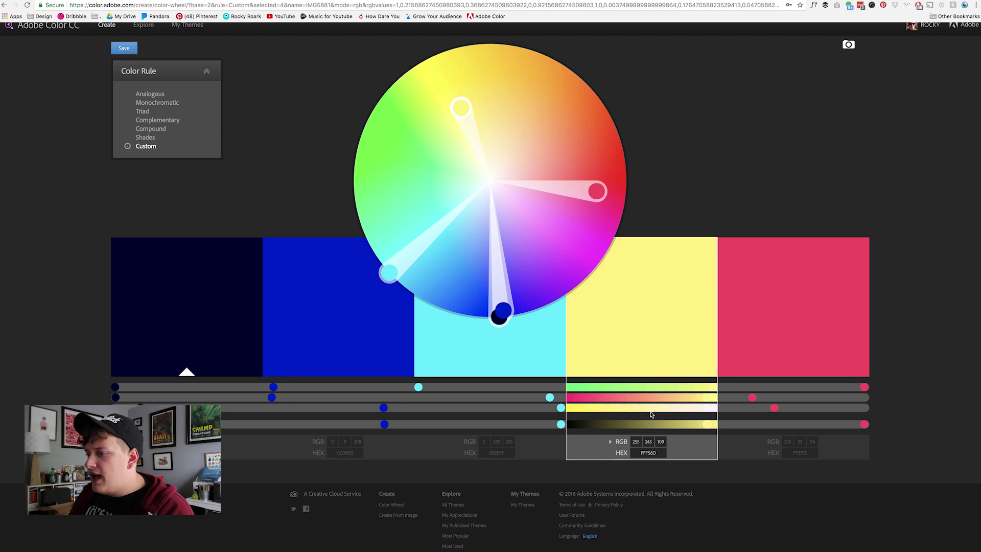
drag(632, 408, 617, 409)
Step: Lower the red swatch's green to reach FF2851, then open the save-to-library form
click(767, 331)
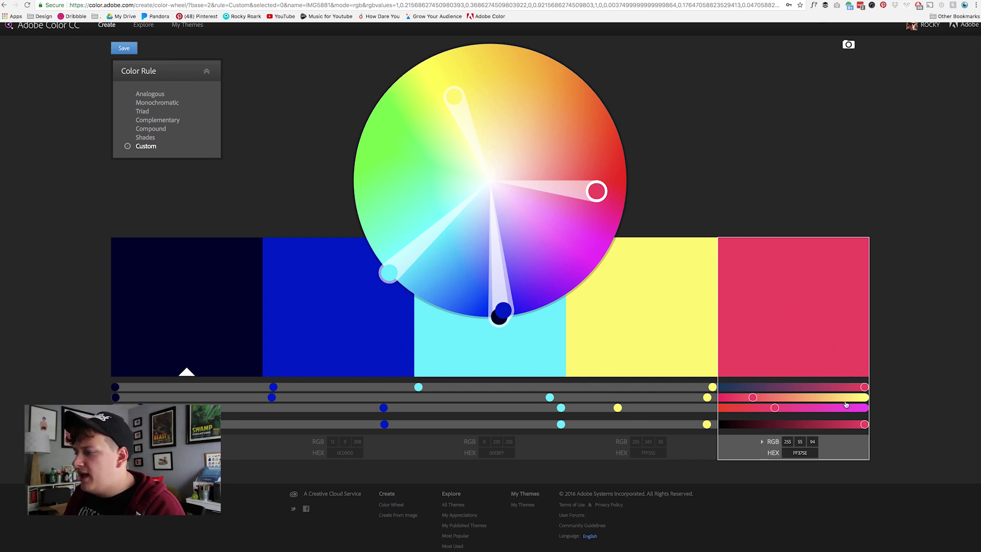
mouse_move(753, 398)
mouse_down()
mouse_move(744, 398)
mouse_move(767, 408)
mouse_up()
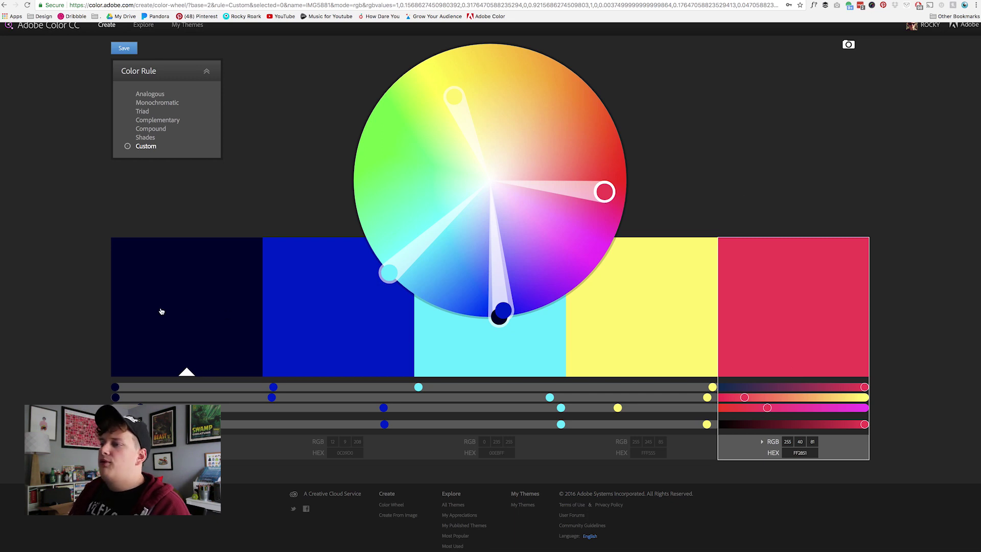
scroll(323, 310, up, 1)
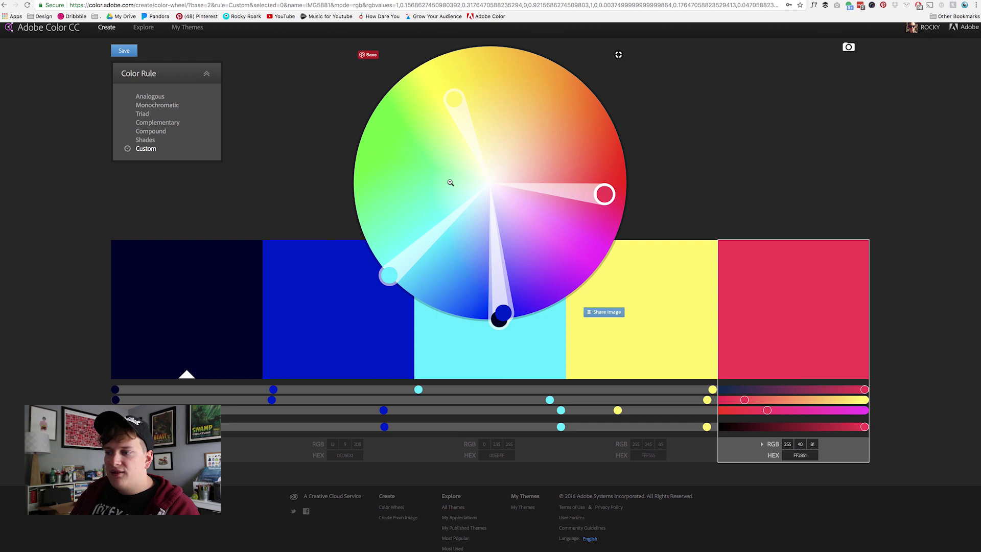
click(124, 53)
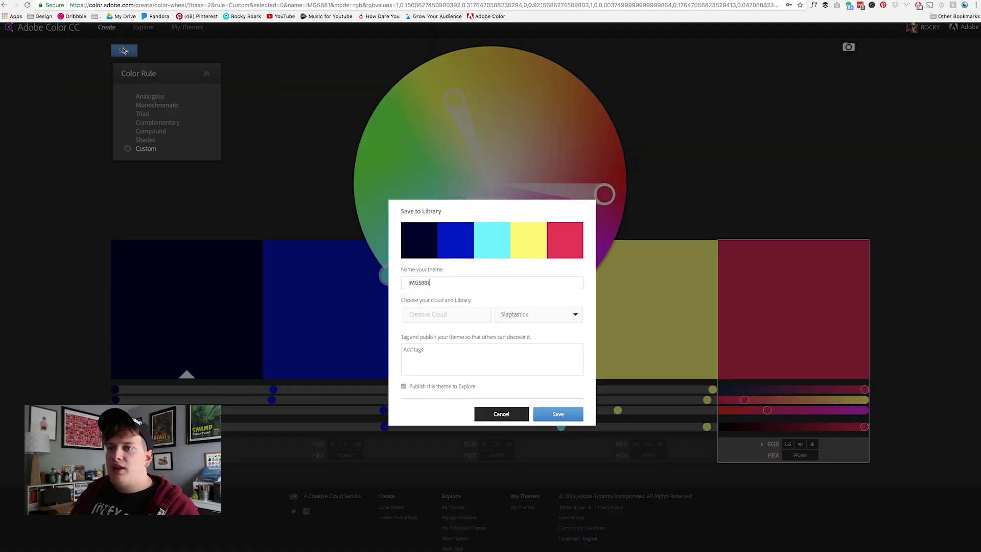
Step: Rename the theme from IMG5881 to 'AdobeMax - Sneaks' and choose My Library as the destination
drag(433, 282, 357, 272)
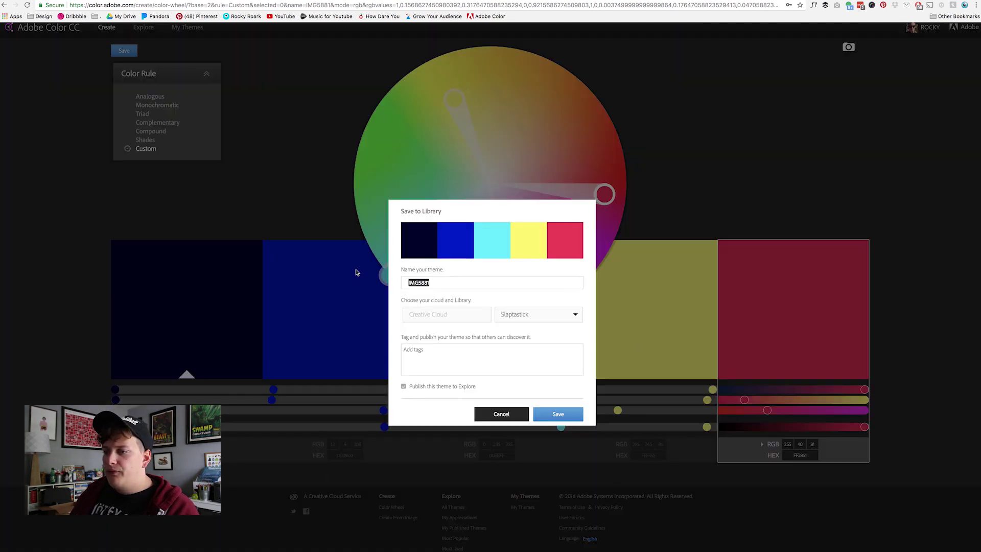
text(AdobeMax - Sneaks)
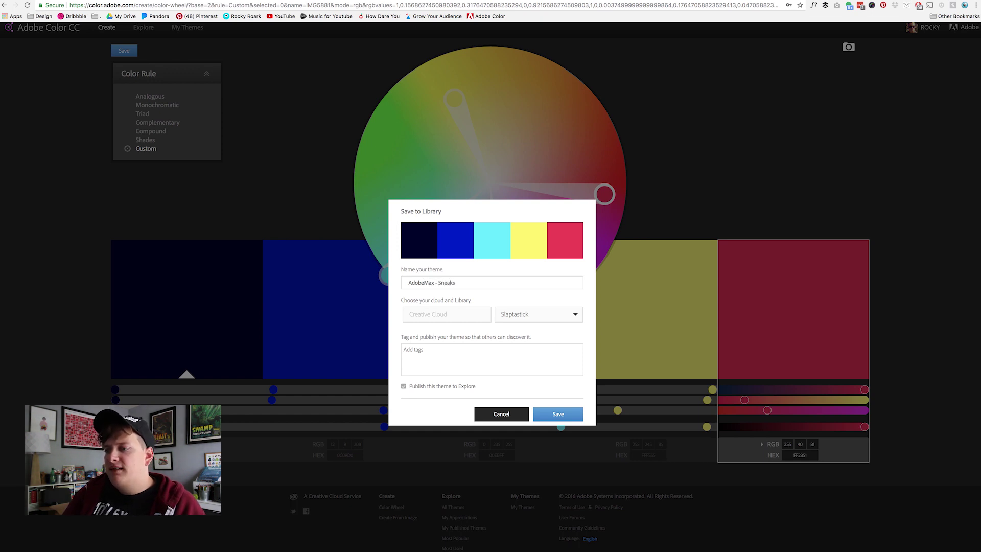
click(522, 318)
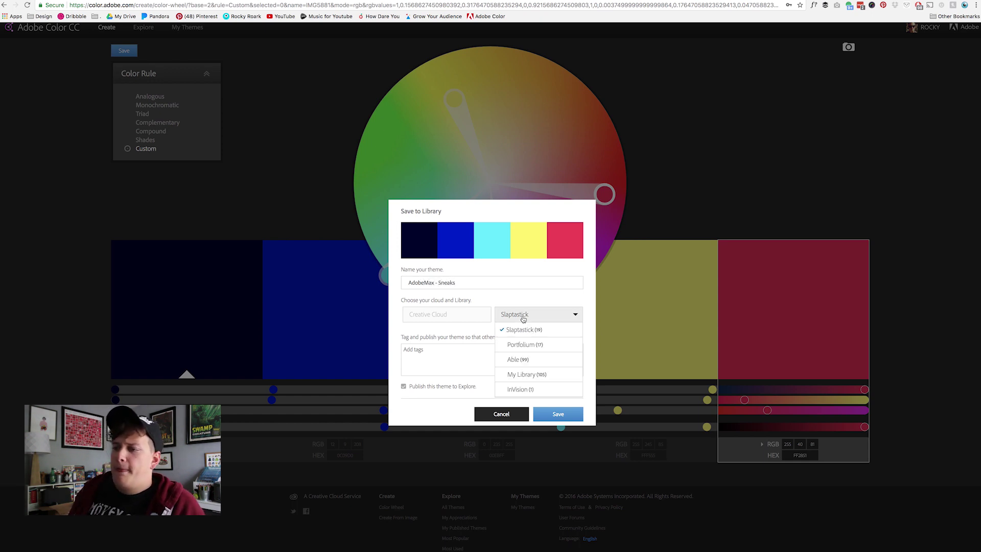
click(539, 373)
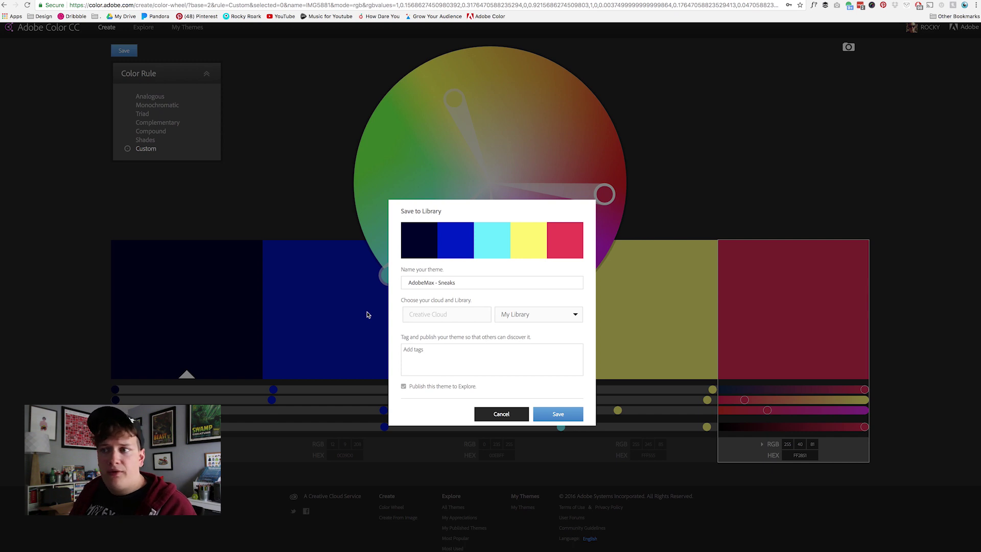
Step: Add the tags Adobe, AdobeMax, Retro and Retro Video Games, then save the theme to My Library
click(447, 353)
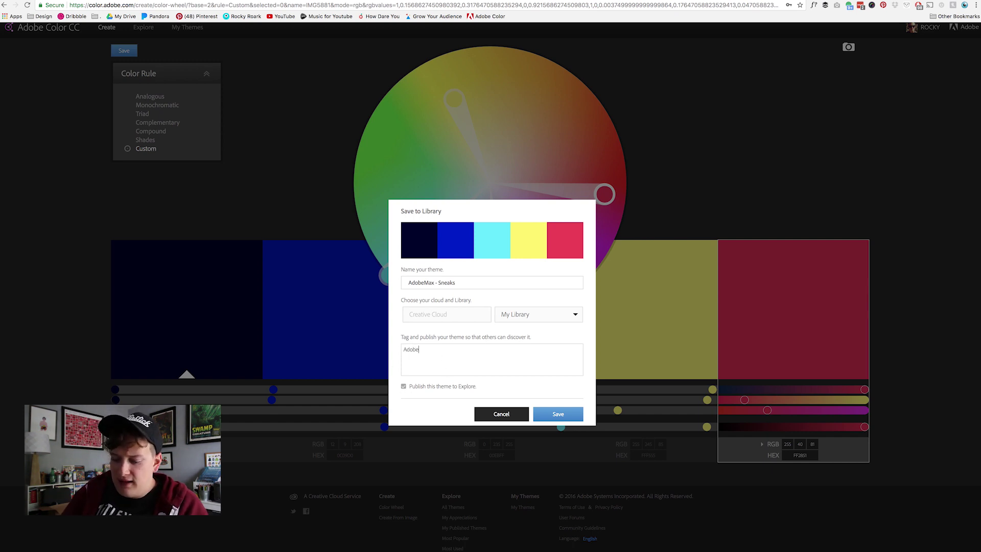
text(Adobe)
key(Return)
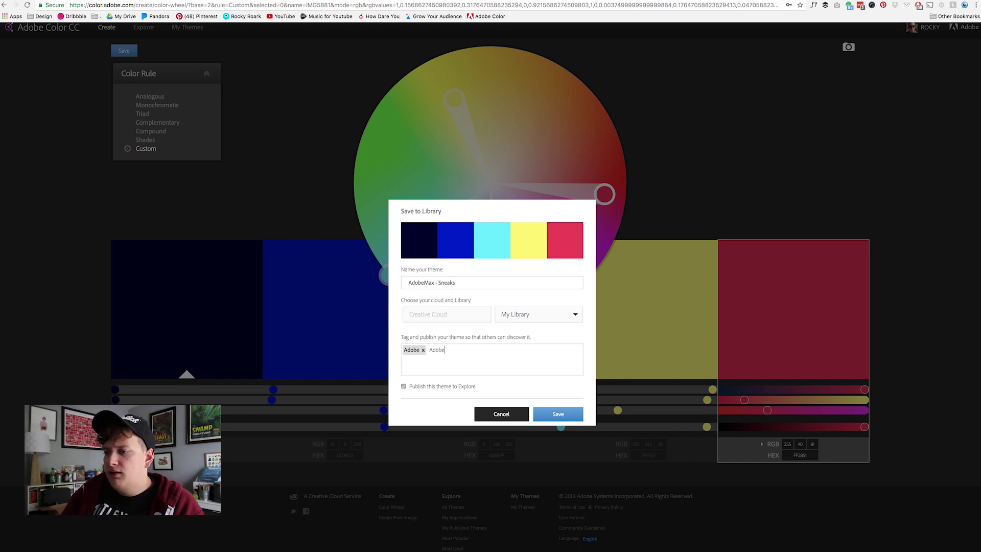
key(Return)
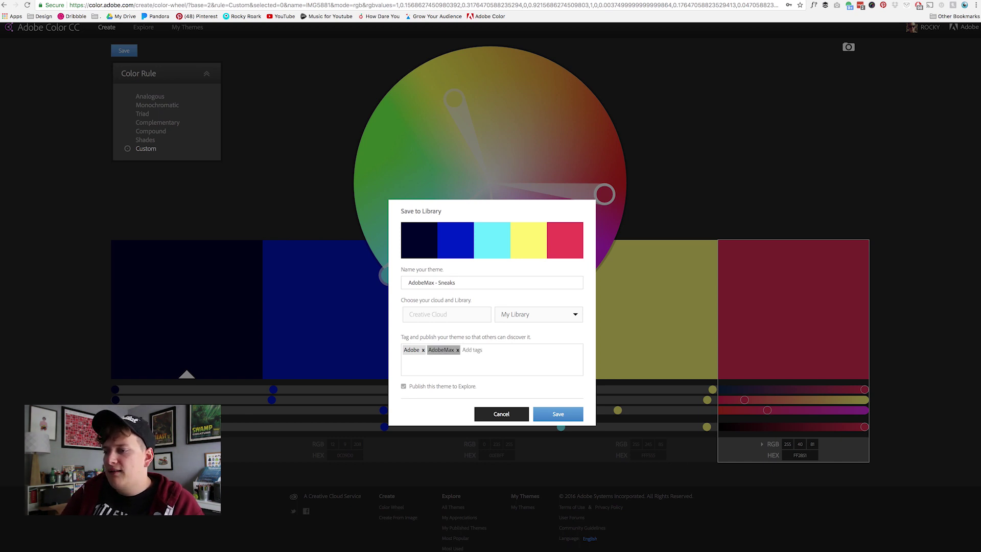
click(491, 365)
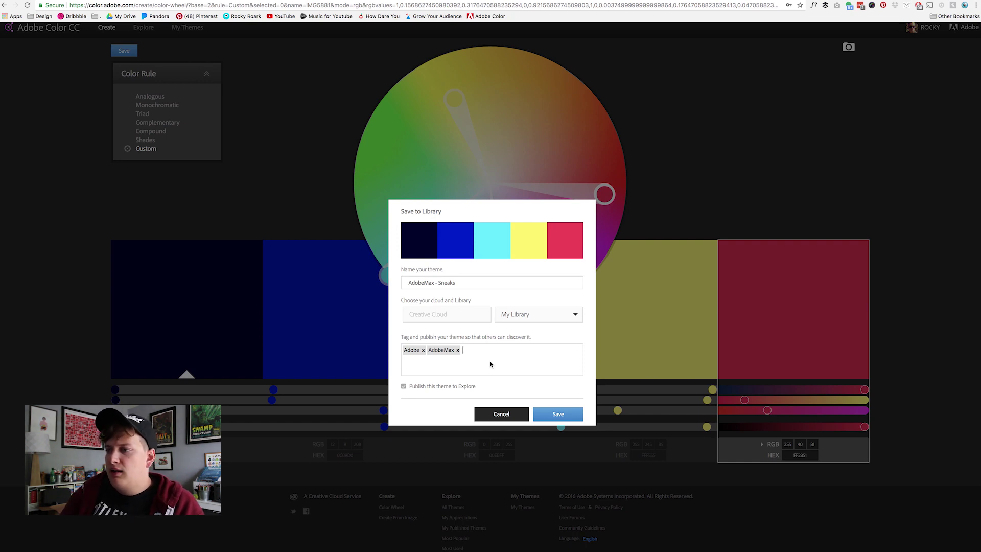
text(Retro)
key(Return)
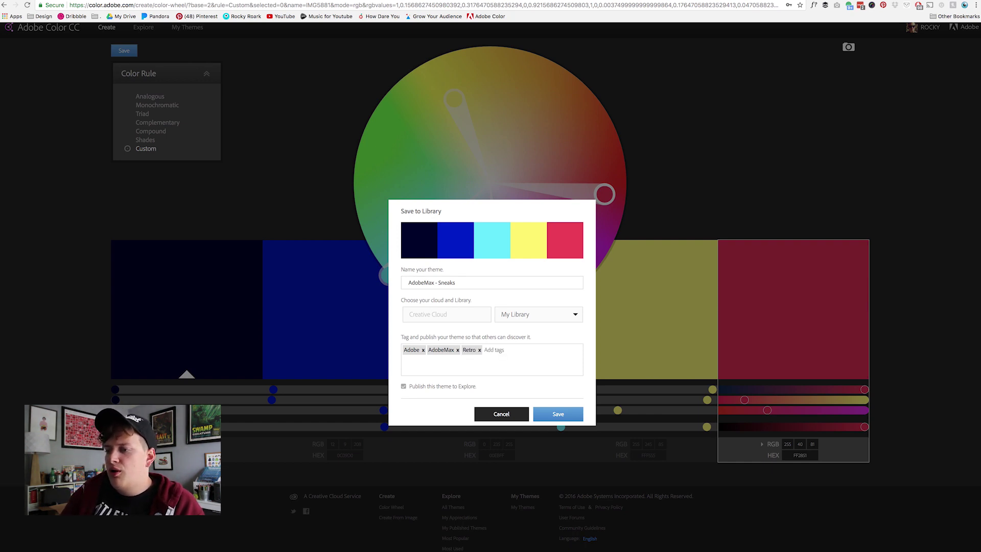
click(496, 354)
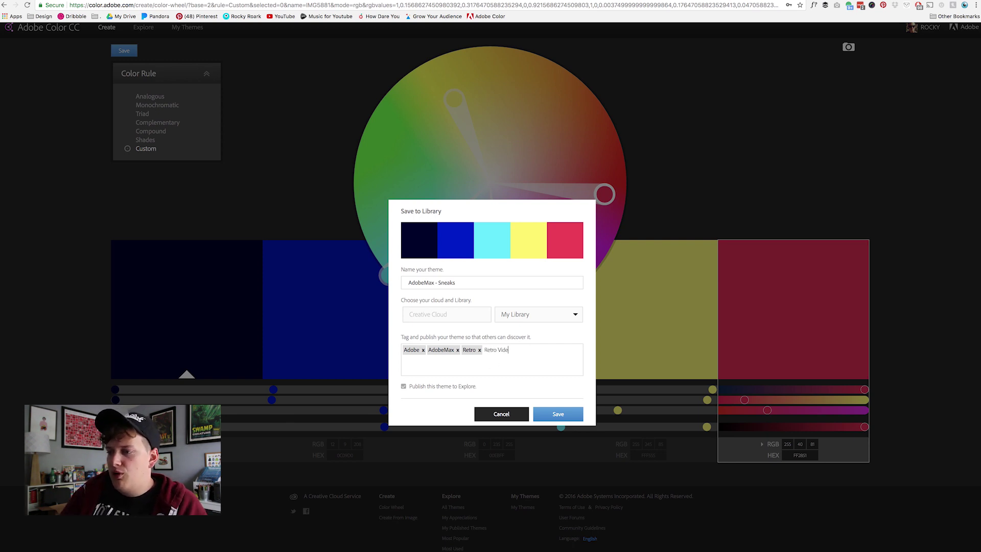
text(Retro Video Games)
key(Return)
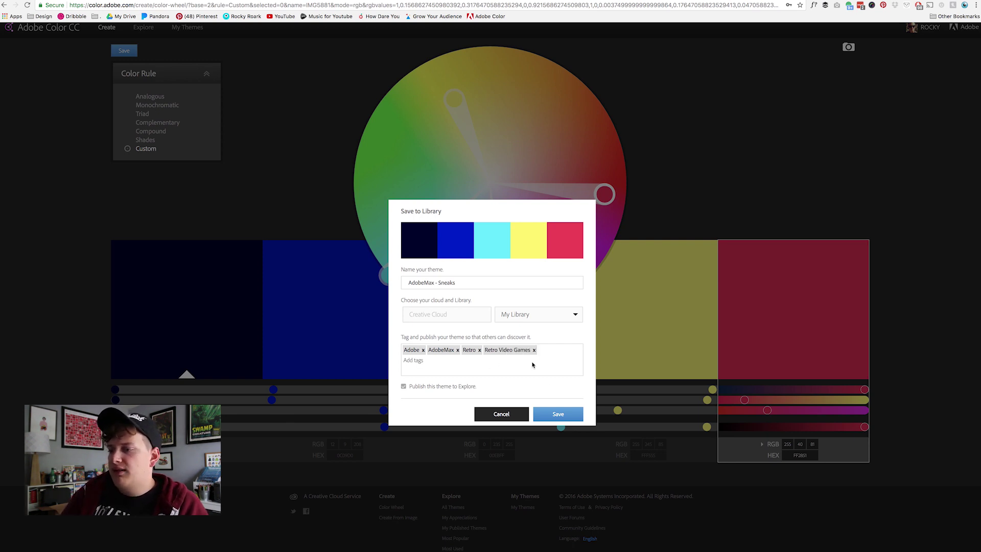
click(559, 412)
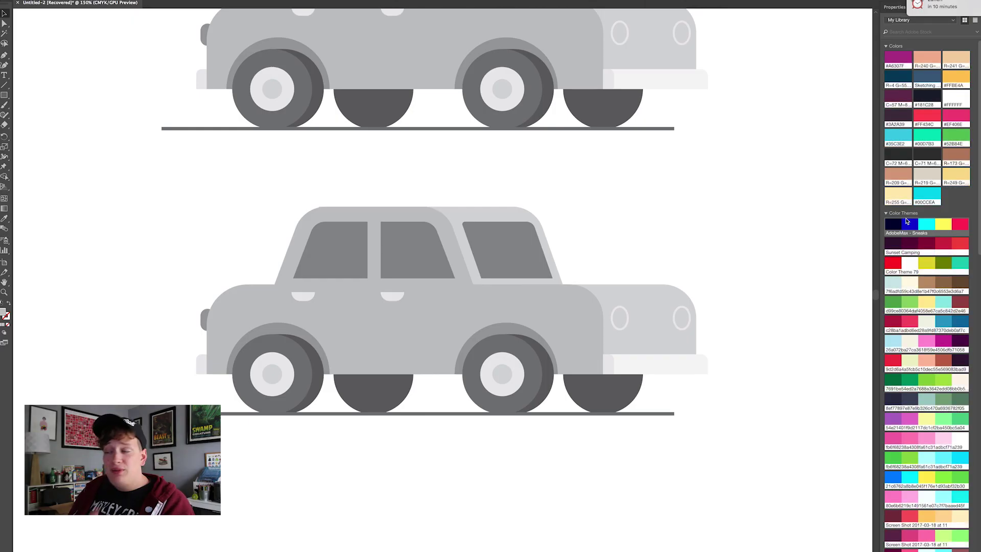
Step: Widen Illustrator's Libraries panel so AdobeMax - Sneaks shows among the colour themes
click(822, 221)
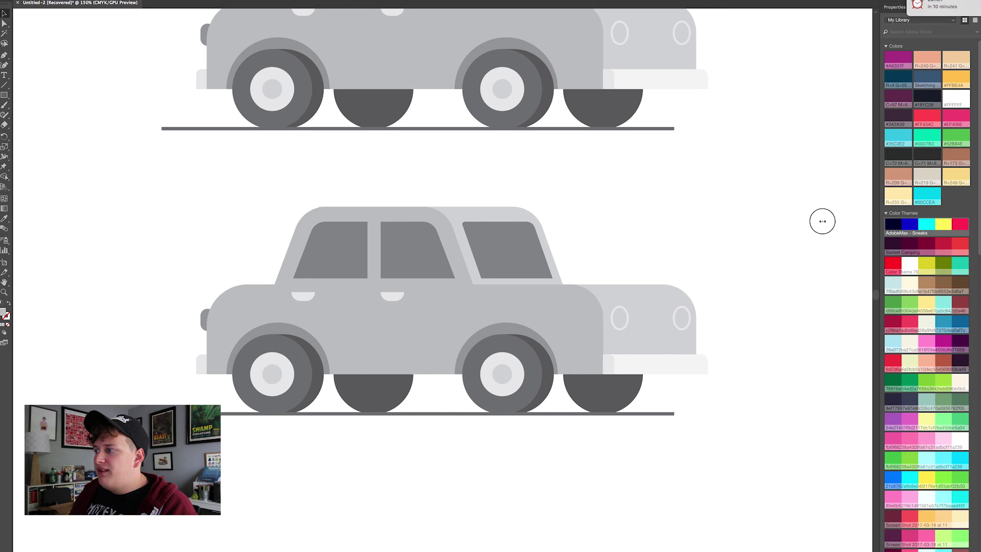
drag(823, 221, 759, 221)
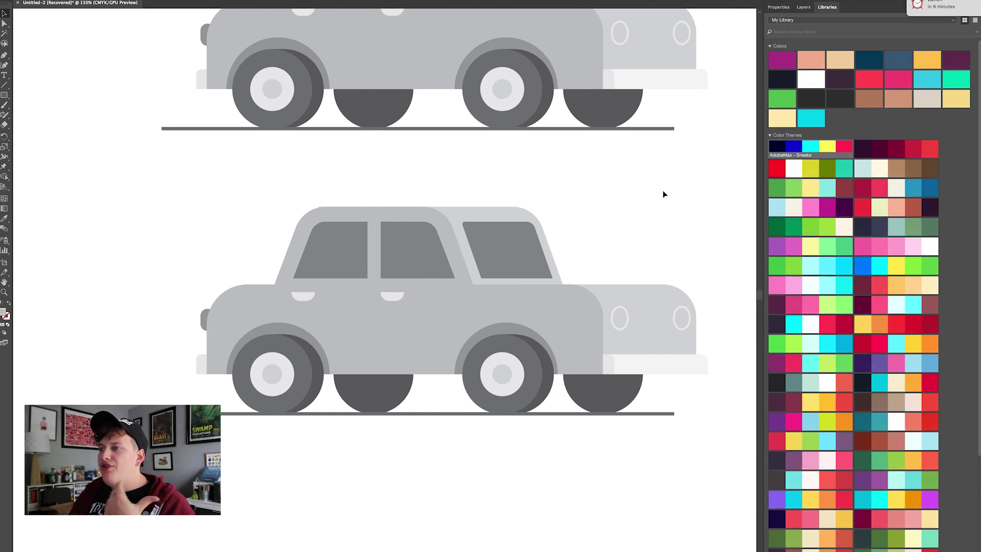
Step: Load the saved AdobeMax - Sneaks theme onto Adobe Color's wheel, then return to Illustrator
mouse_move(202, 548)
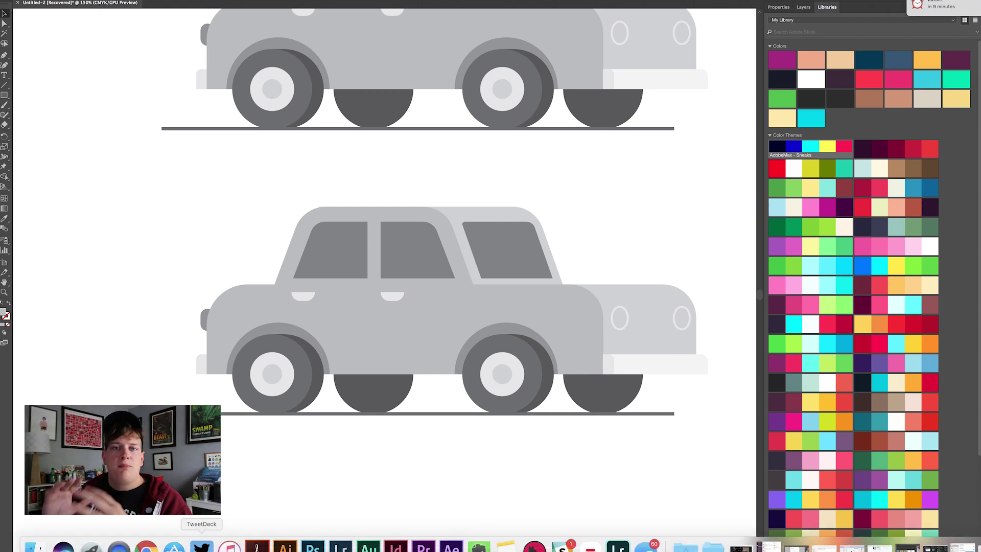
click(146, 548)
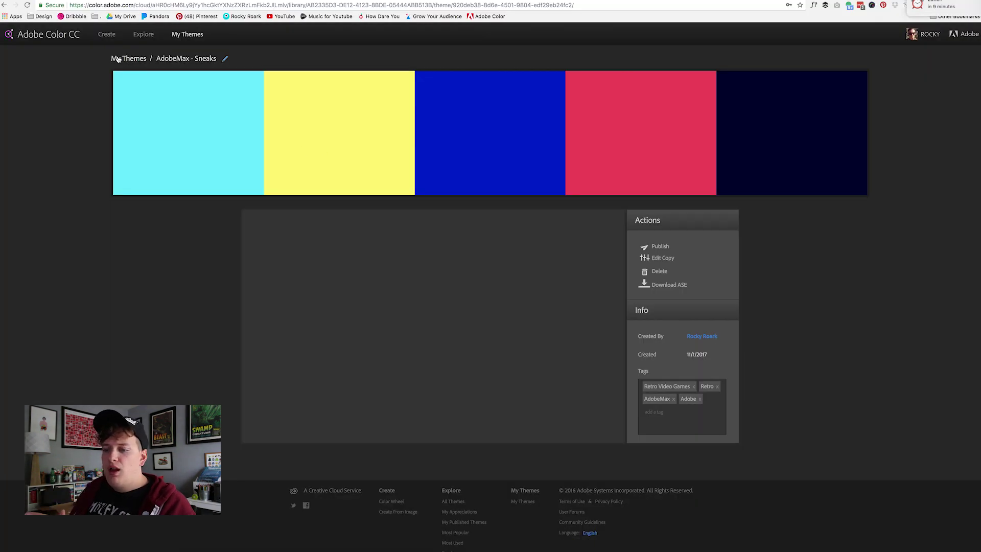
click(105, 33)
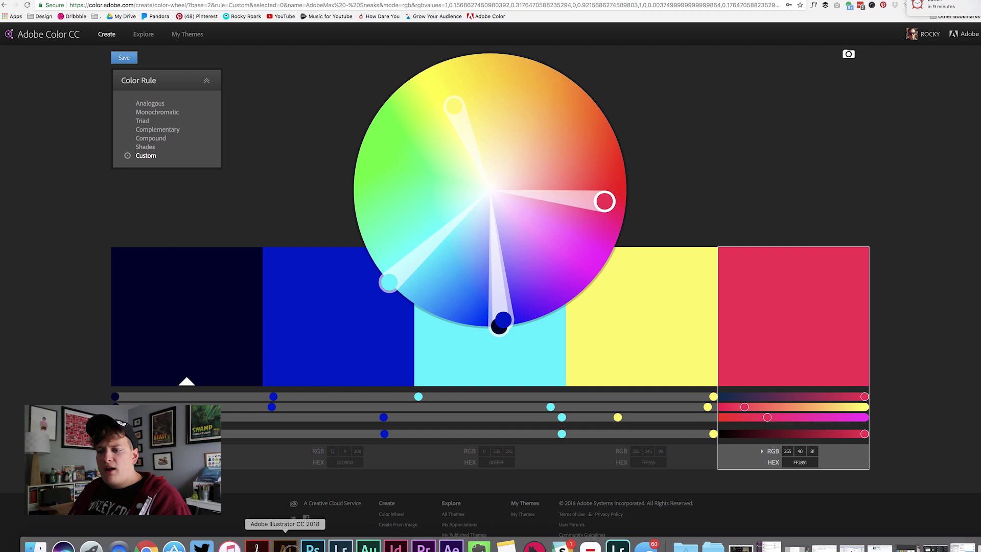
click(285, 545)
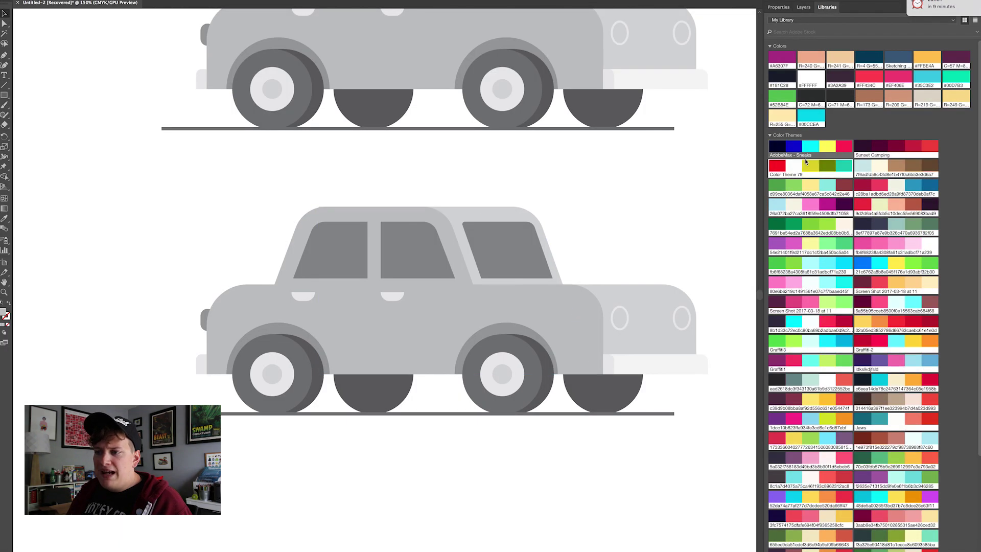
Step: Narrow the Libraries panel to one column of themes and bring Chrome back
drag(761, 170, 800, 168)
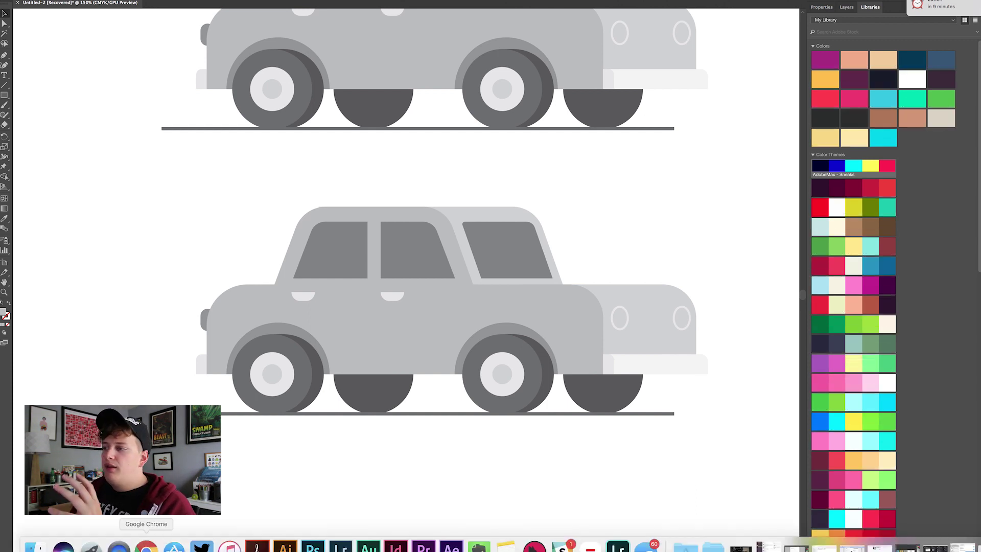
click(146, 547)
Step: Apply the Shades colour rule for five blue shades, then return to Illustrator
click(145, 147)
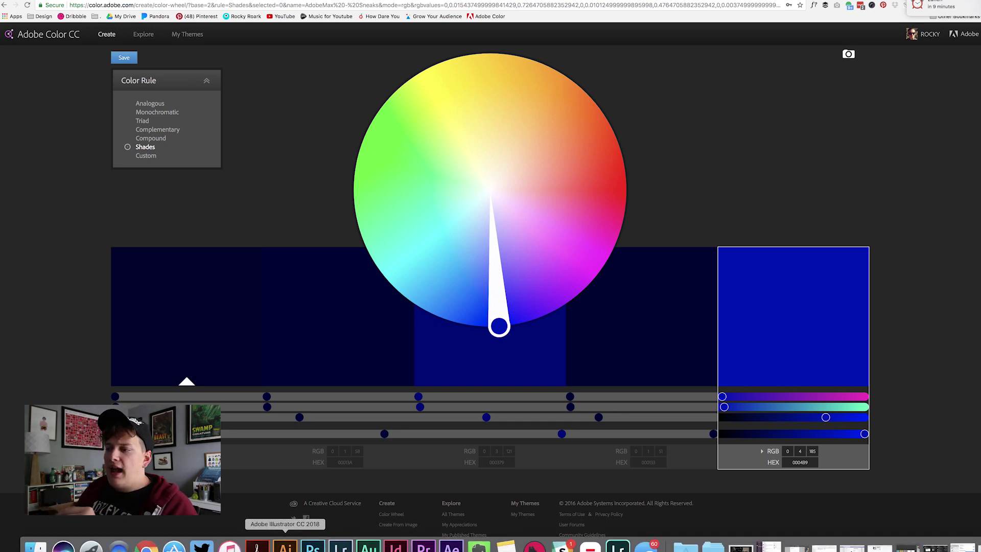
click(285, 547)
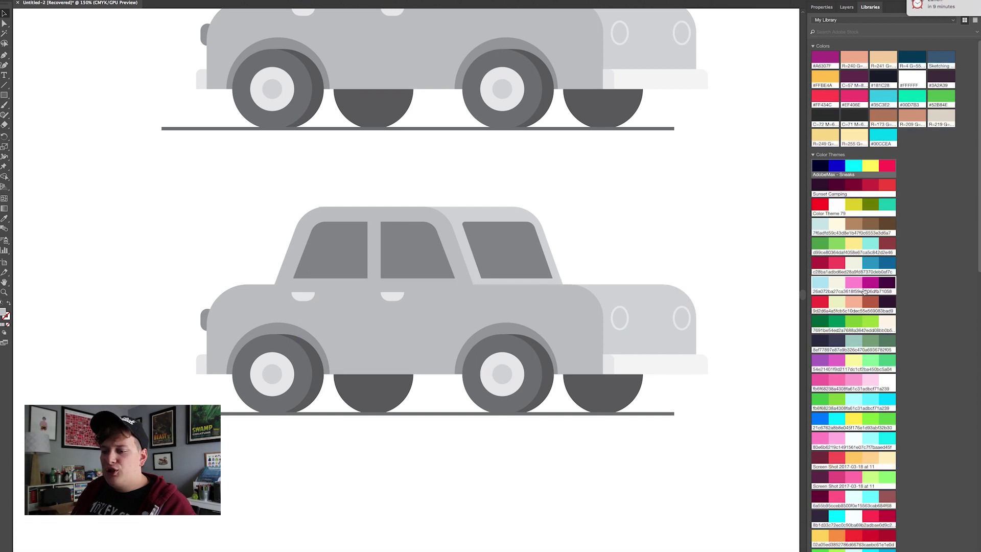